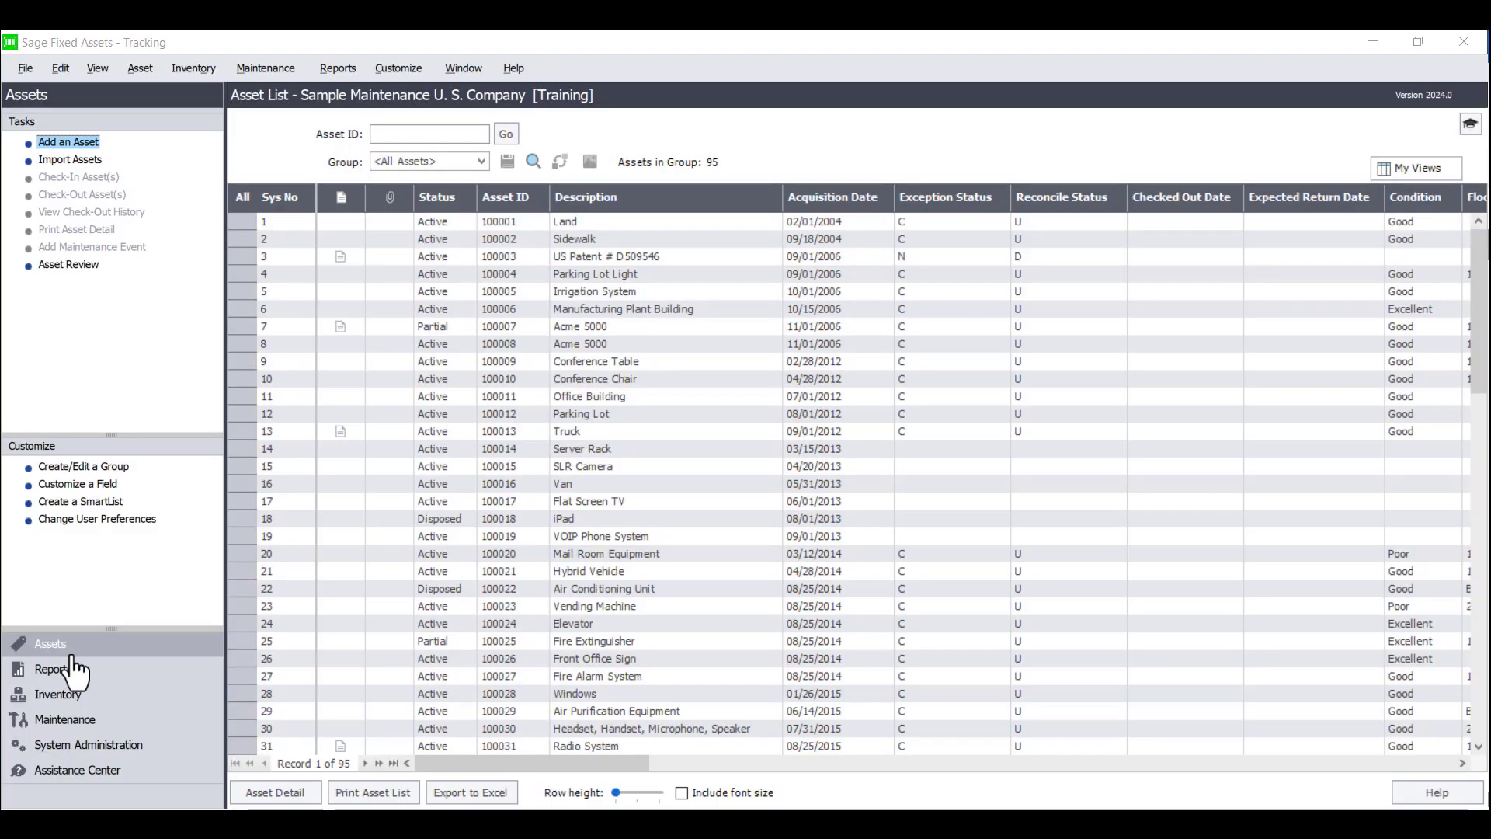
# - Switch to the Maintenance list and open overdue Oil Change event 21-4's details
pyautogui.click(66, 721)
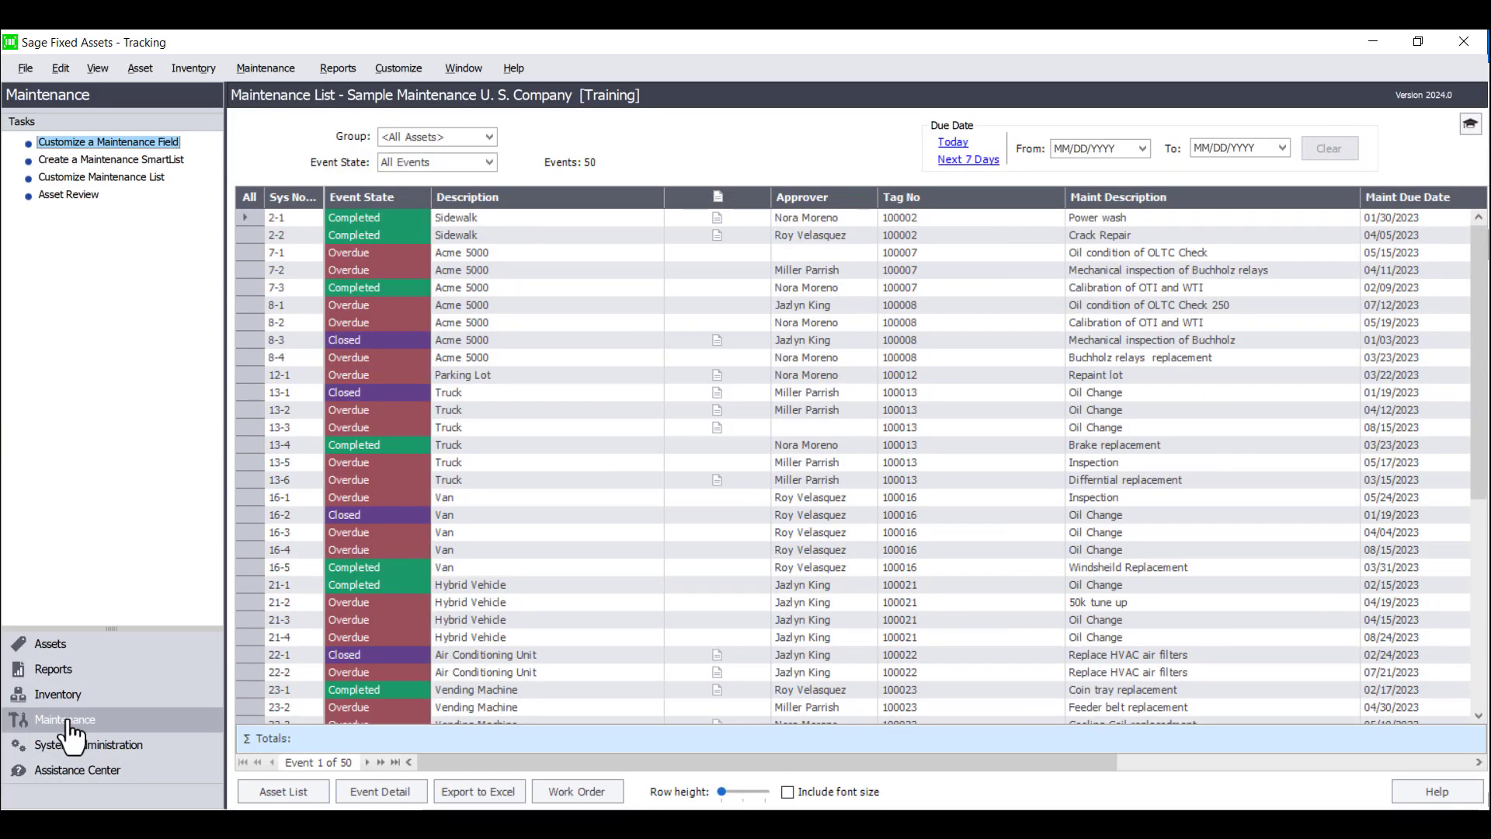
pyautogui.click(254, 73)
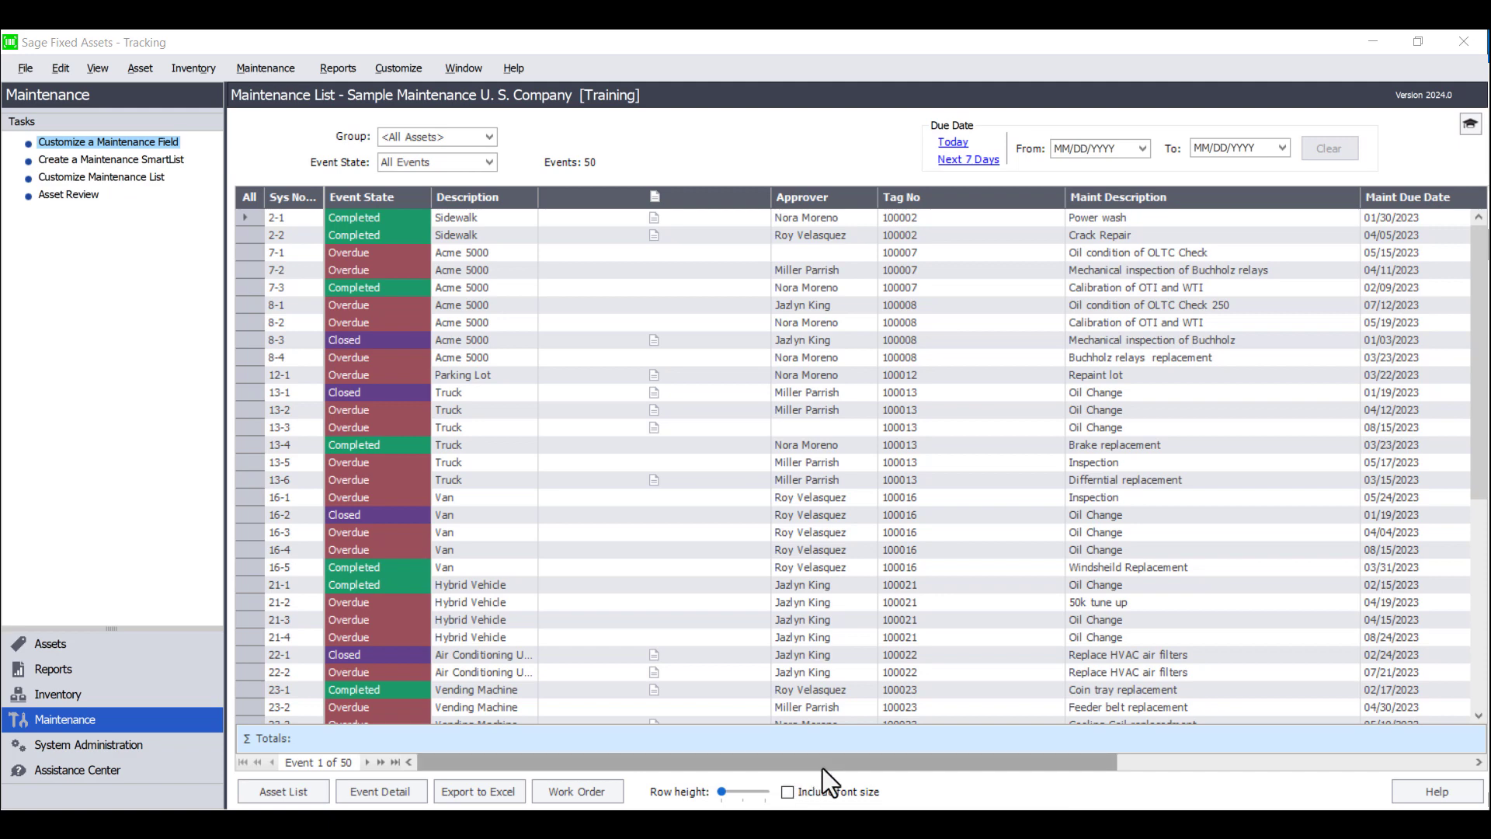
pyautogui.moveTo(823, 767); pyautogui.dragTo(1074, 757)
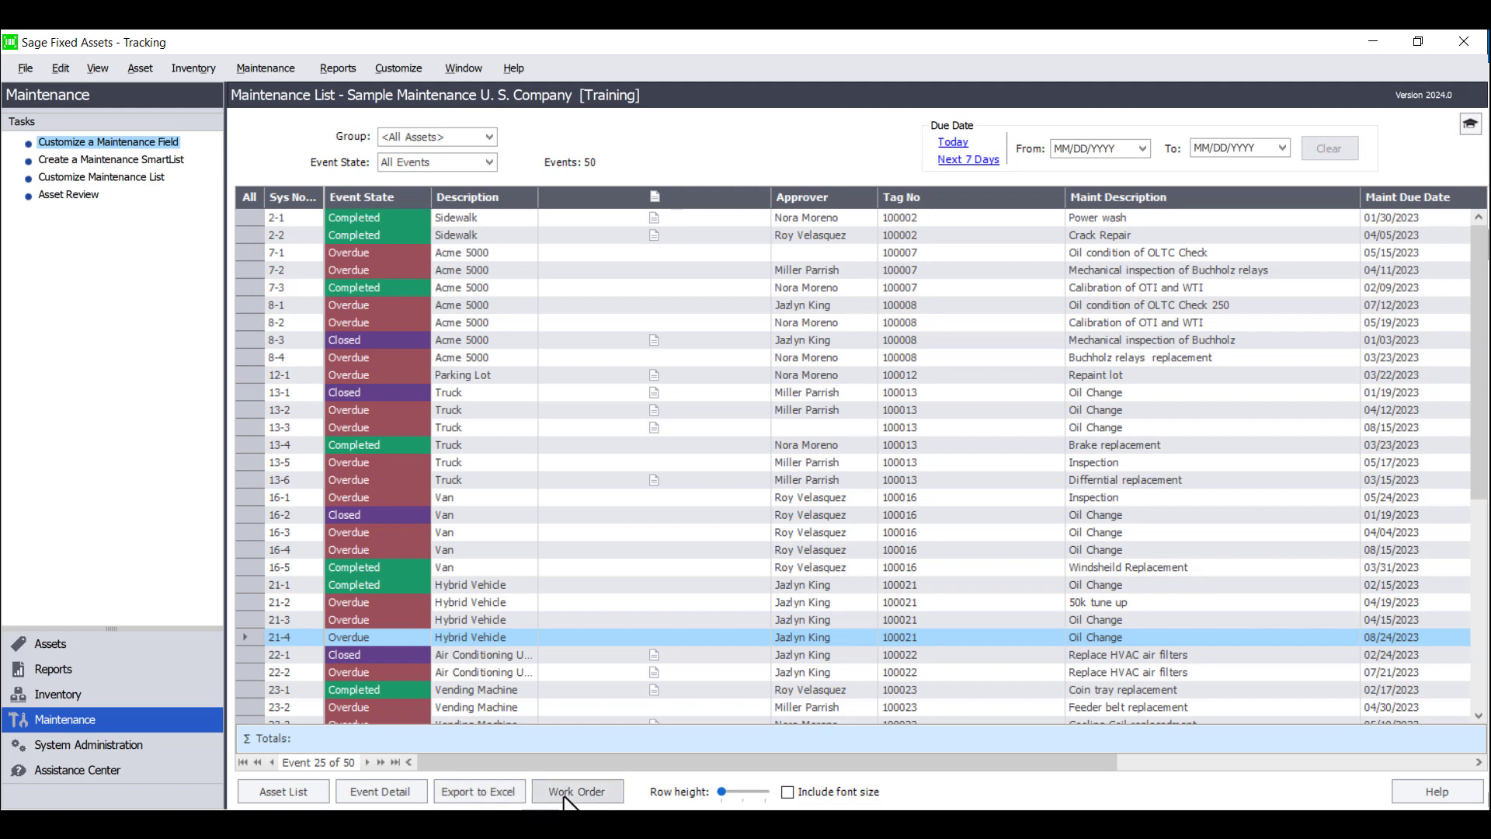
pyautogui.click(402, 789)
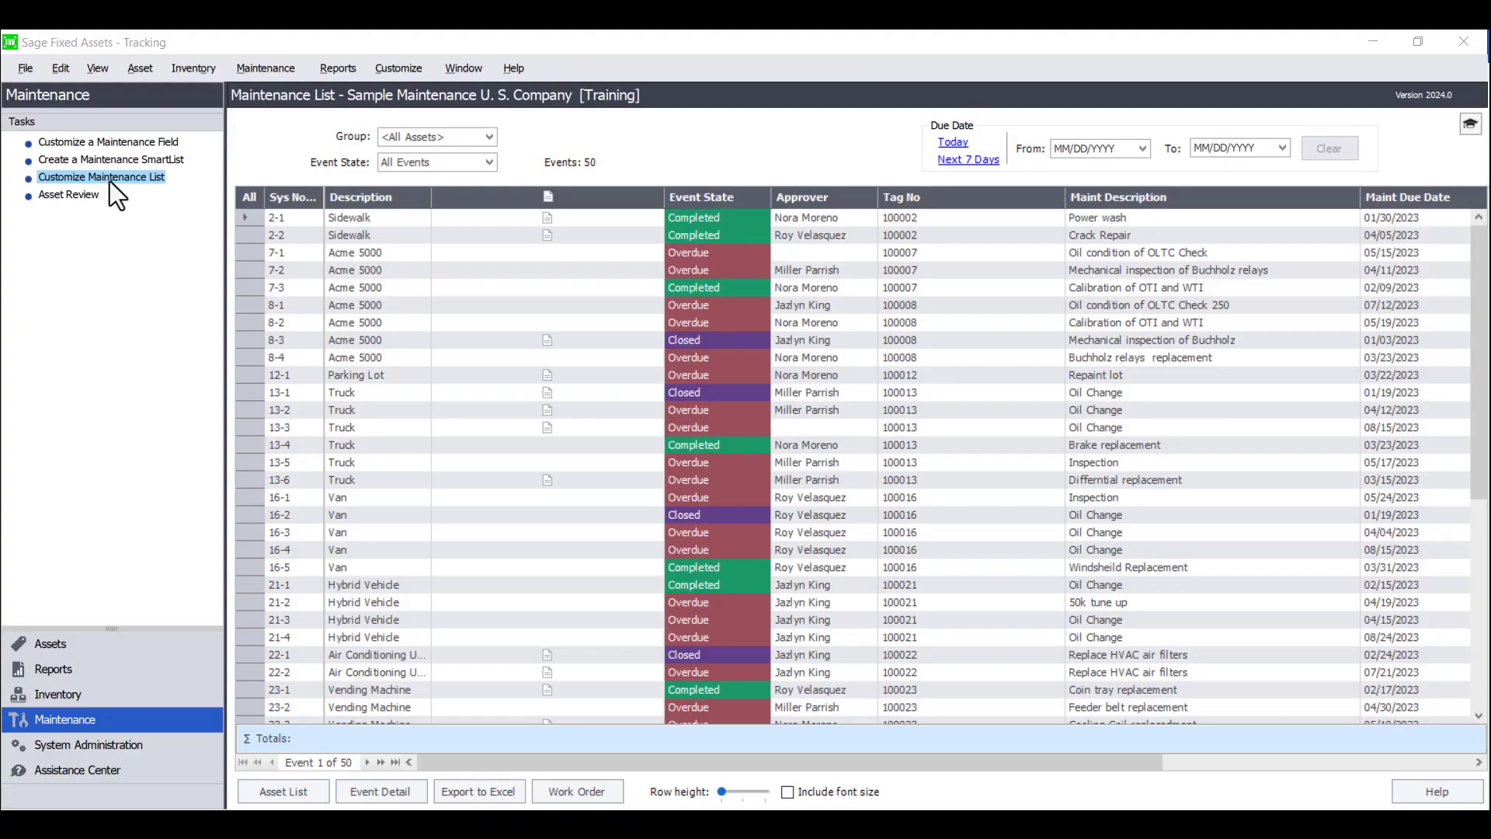
# - Add Cap/Exp as a list column, remove it again, and cancel the column settings
pyautogui.click(110, 180)
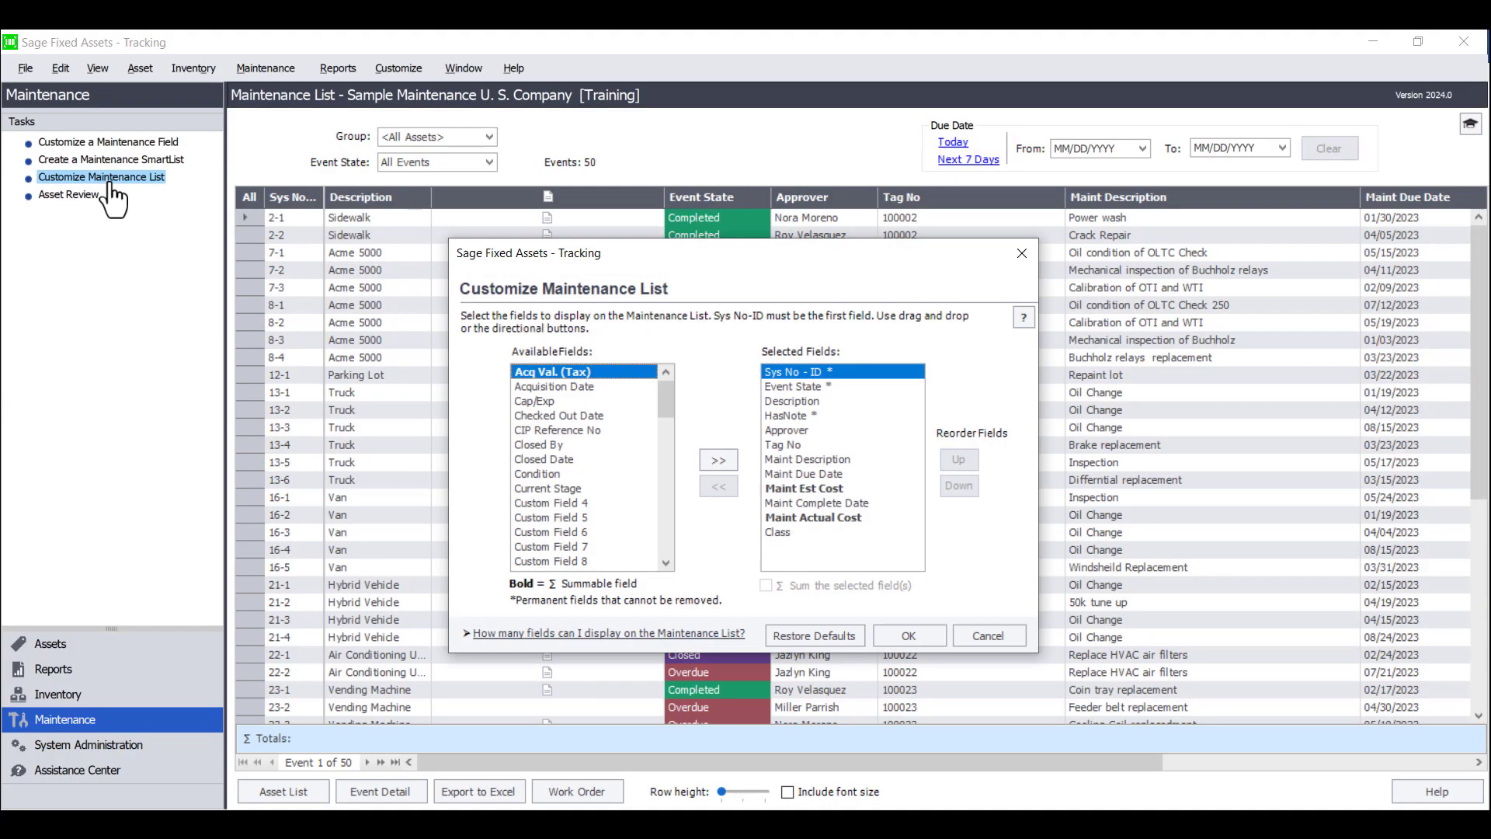
pyautogui.click(550, 404)
pyautogui.click(718, 459)
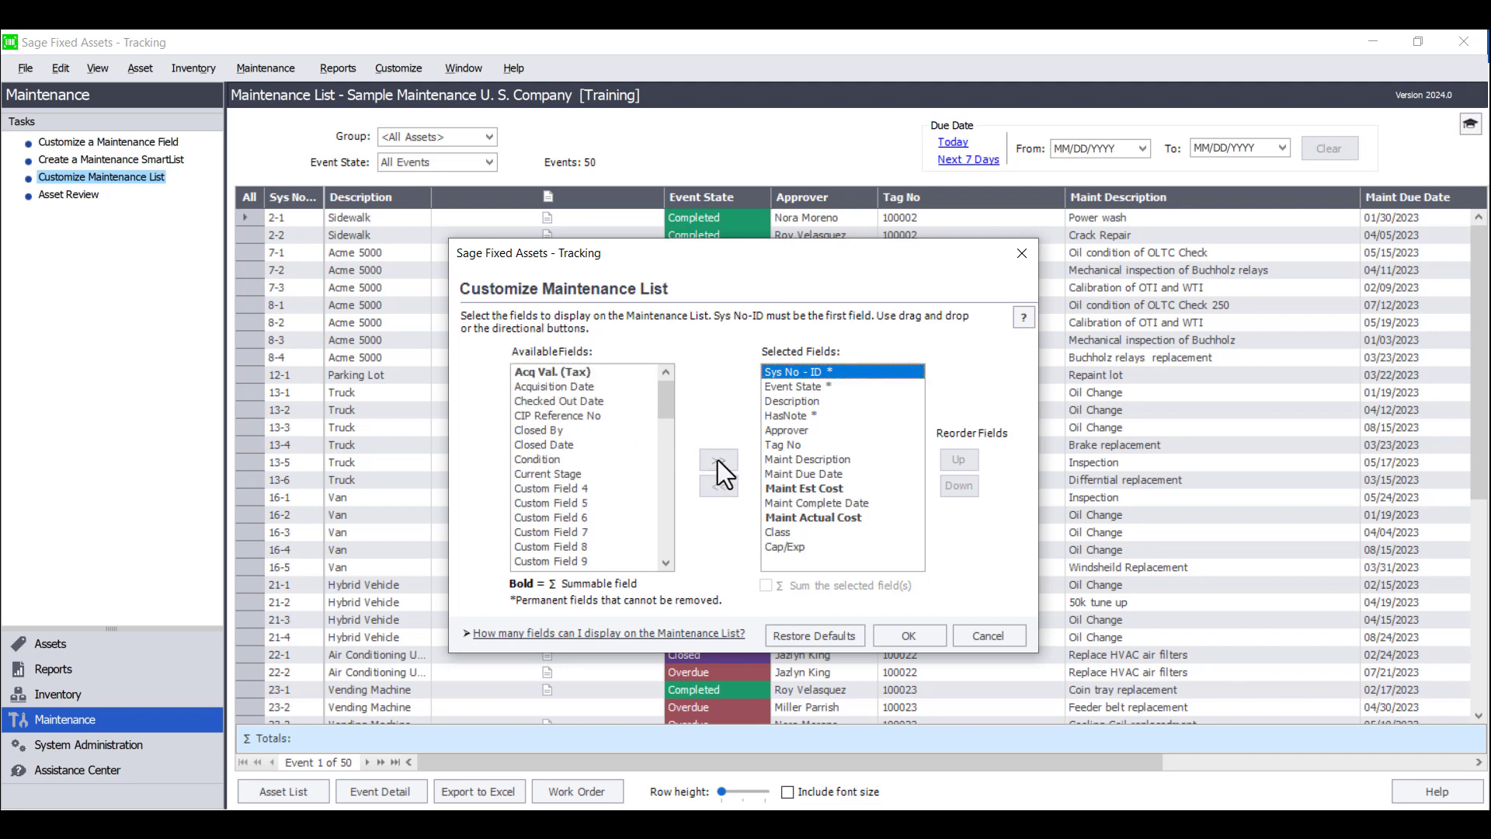
pyautogui.click(781, 547)
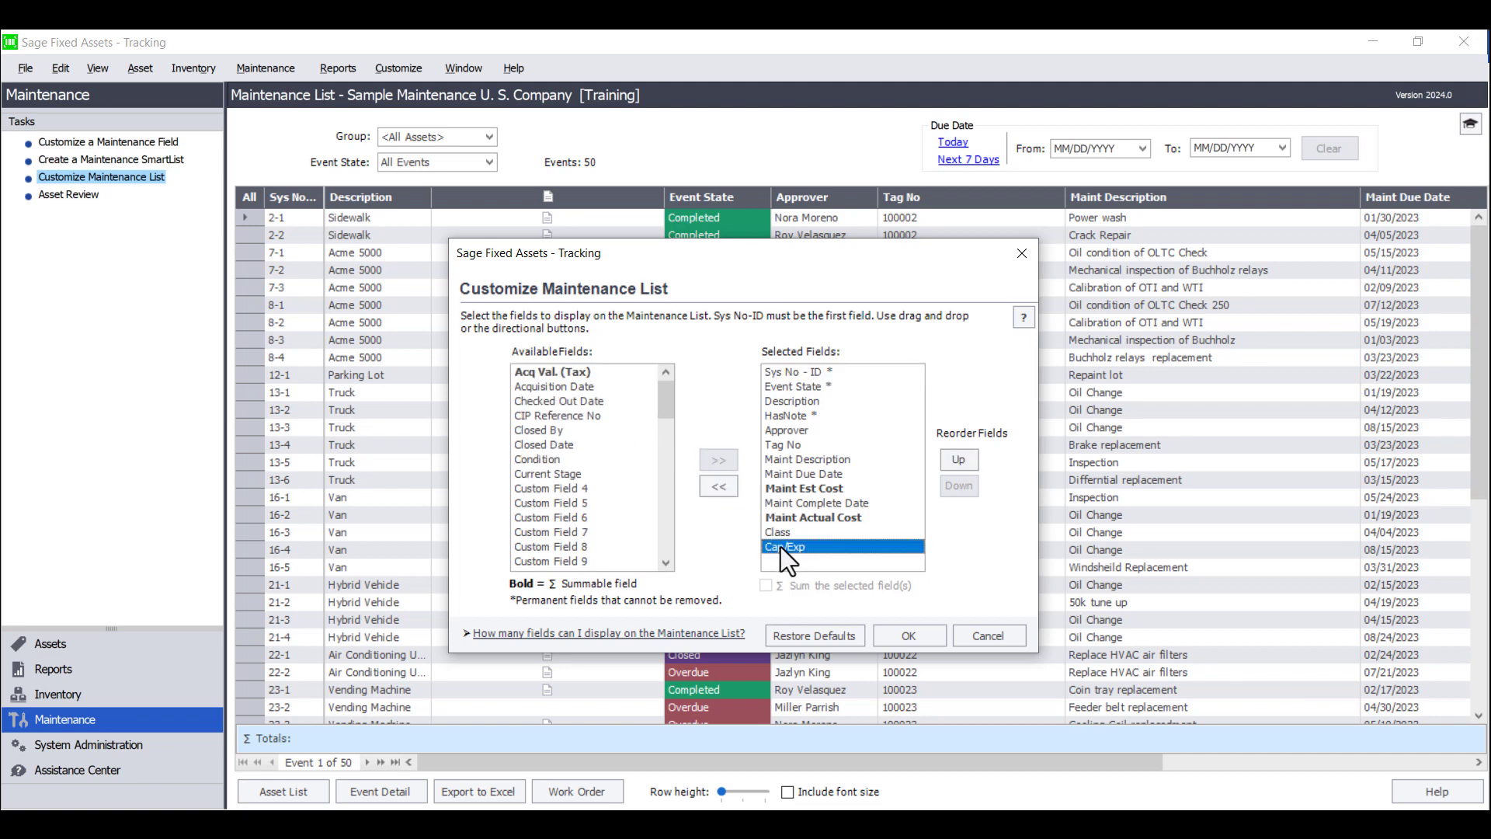
pyautogui.click(718, 487)
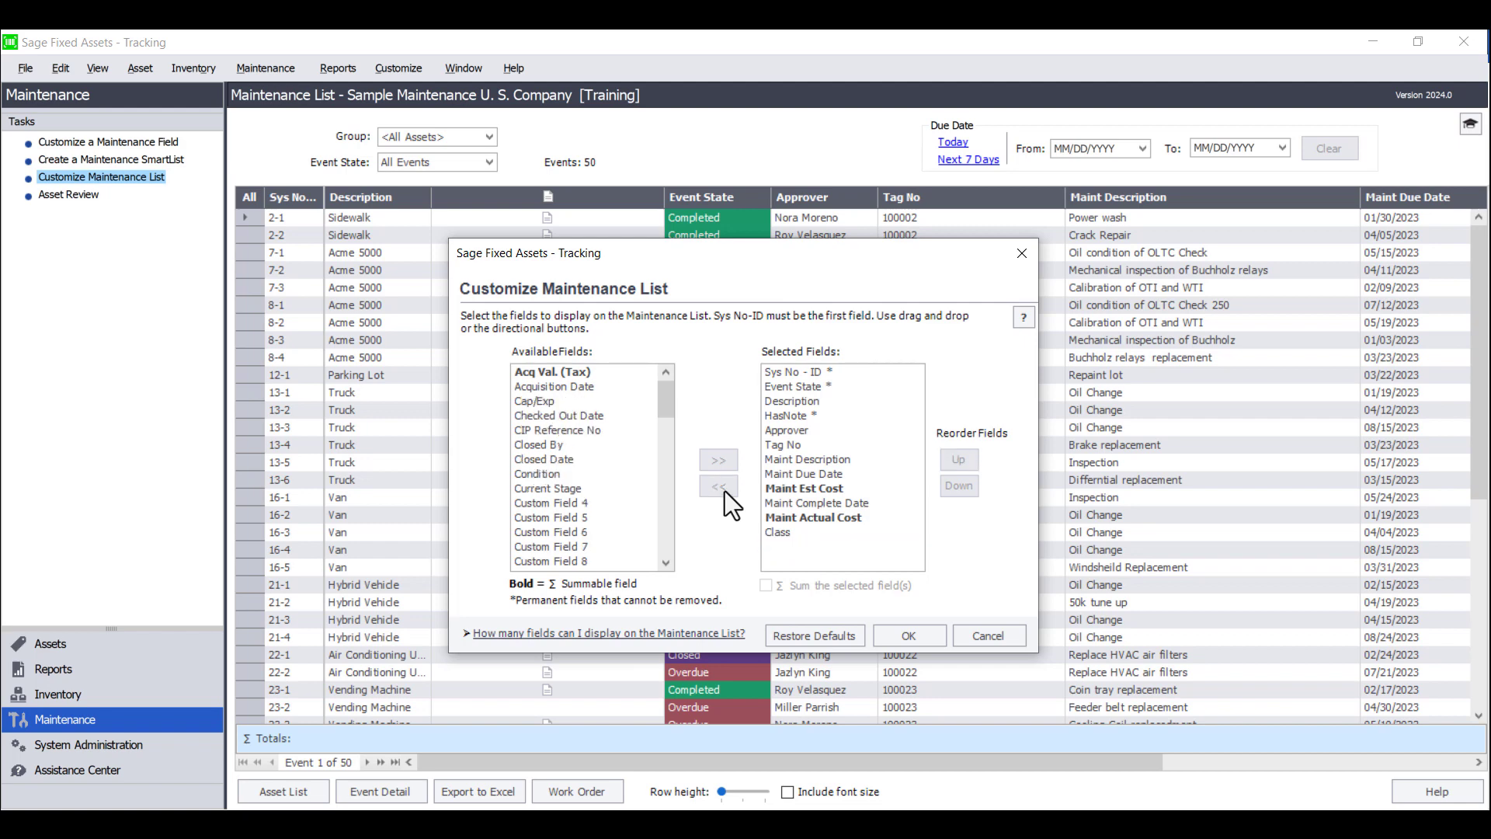
pyautogui.click(970, 640)
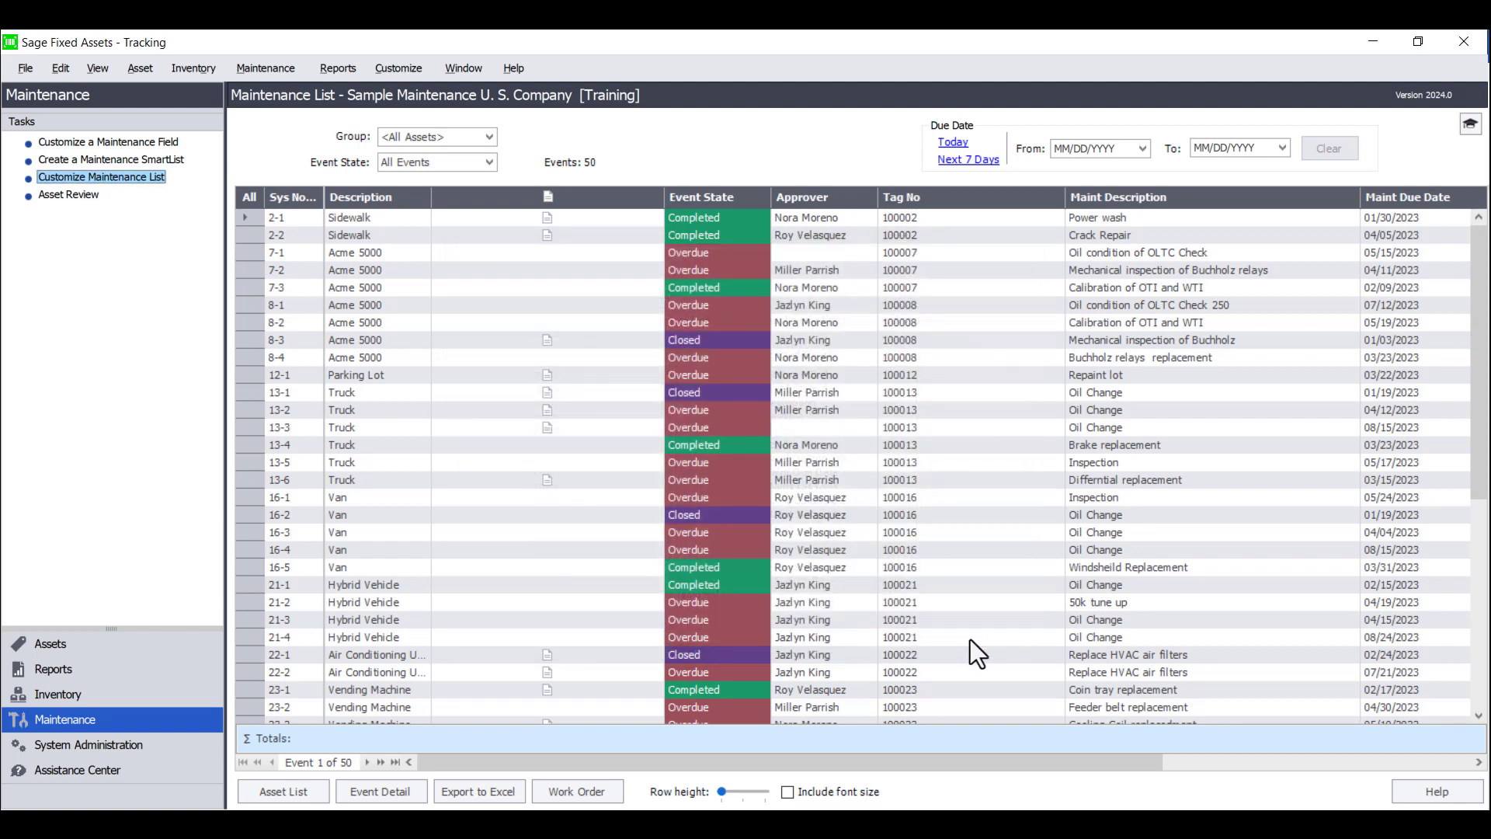
# - Activate a SmartList on Maint Field 2, review its eight Current Stage entries, and close
pyautogui.click(122, 143)
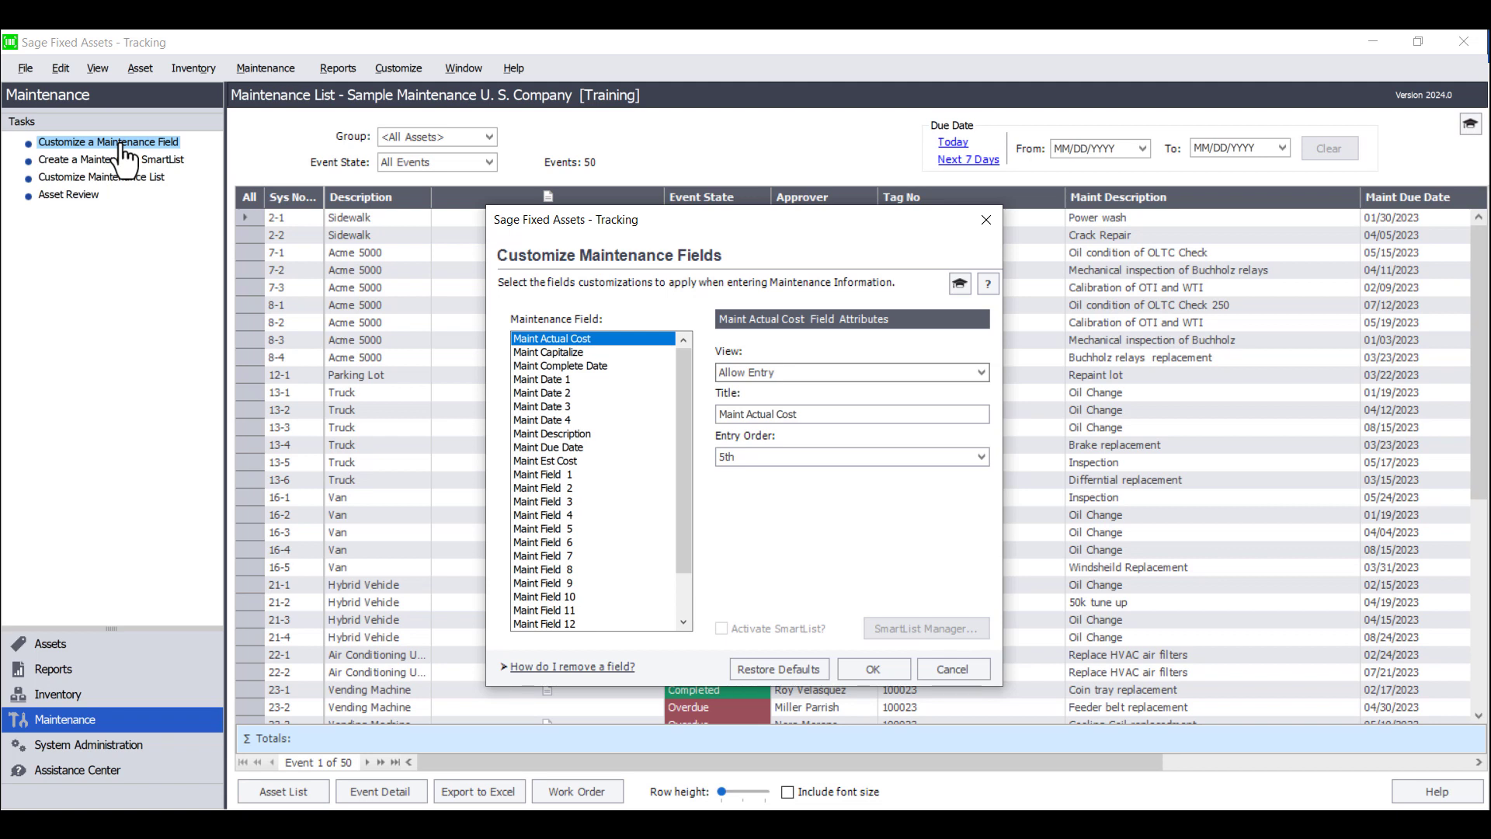
pyautogui.click(538, 490)
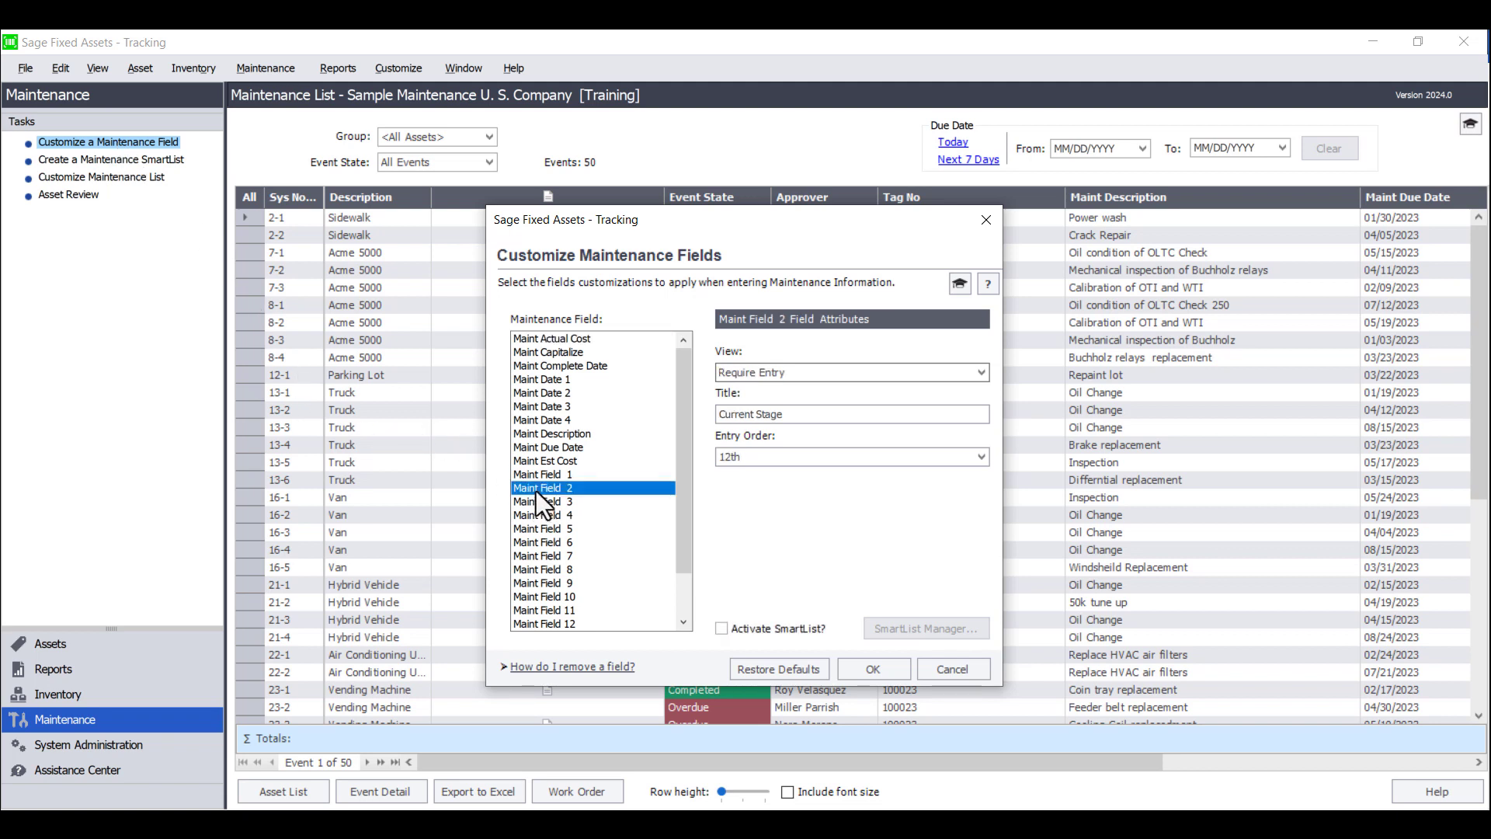
pyautogui.click(718, 633)
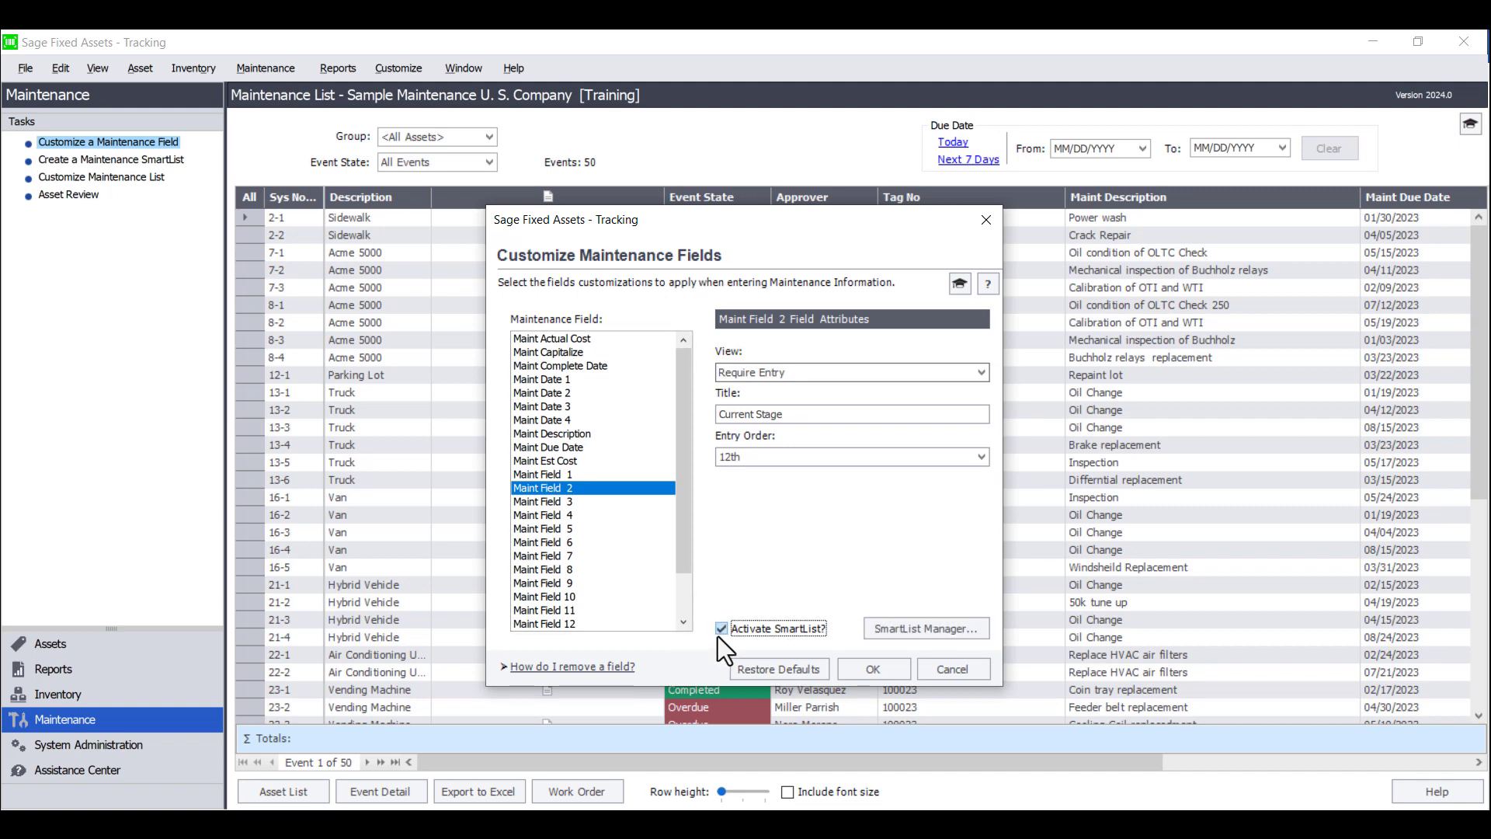
pyautogui.click(884, 630)
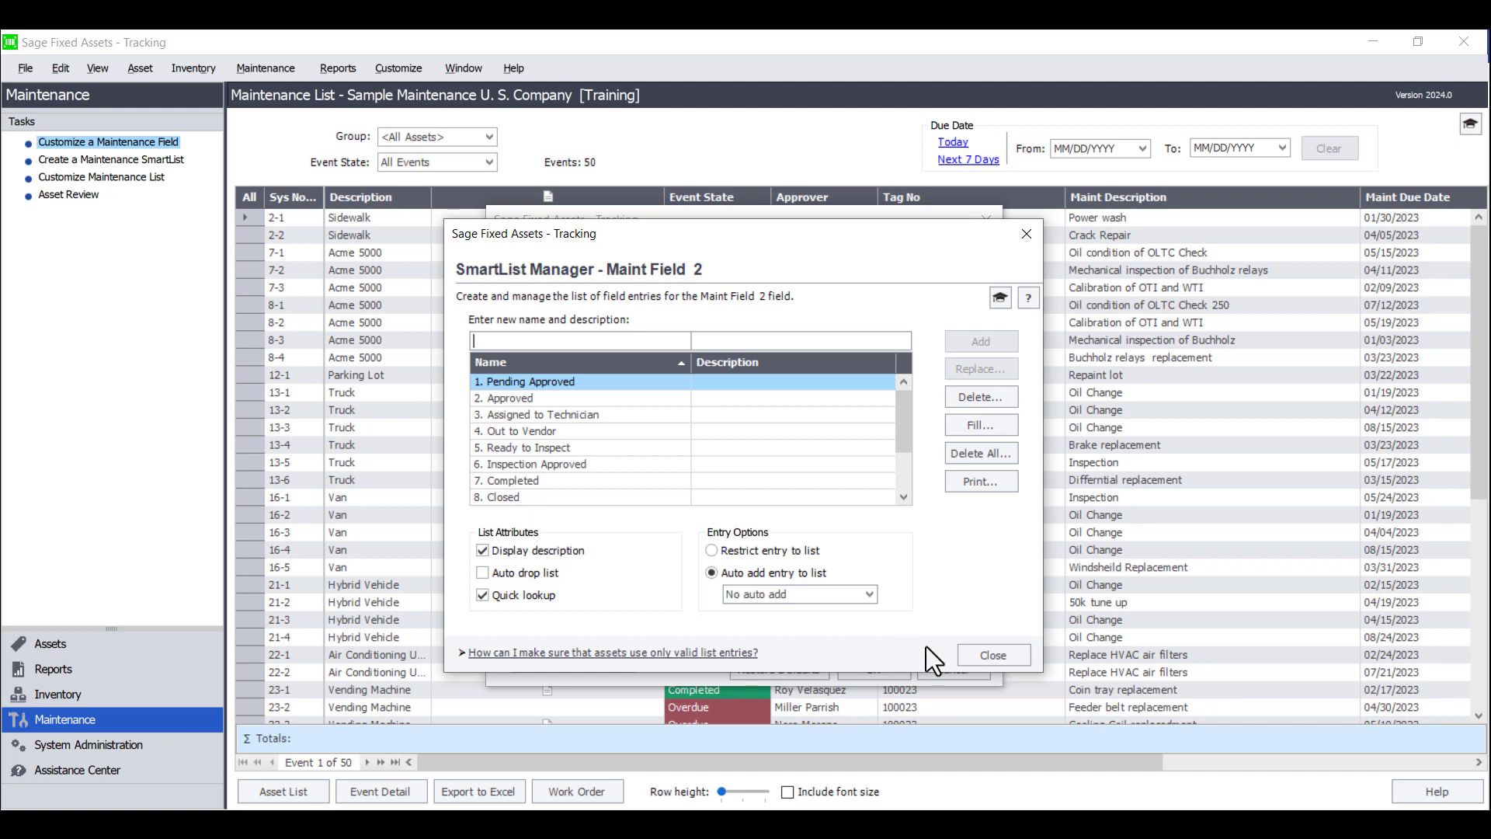
pyautogui.click(980, 658)
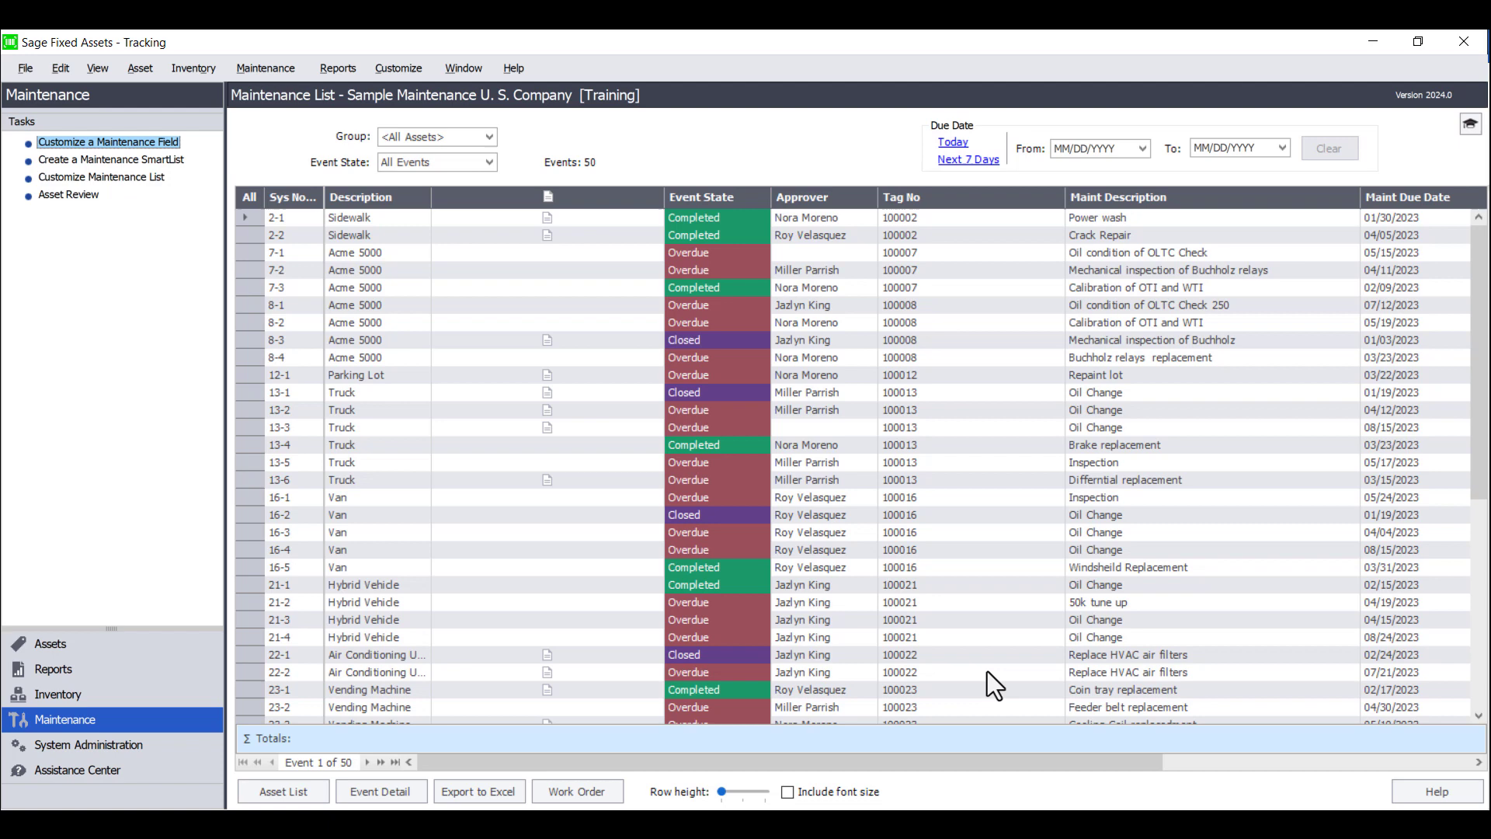
# - Select both Acme 5000 assets and open then cancel Add Maintenance Event, from Tasks and the menu
pyautogui.click(72, 651)
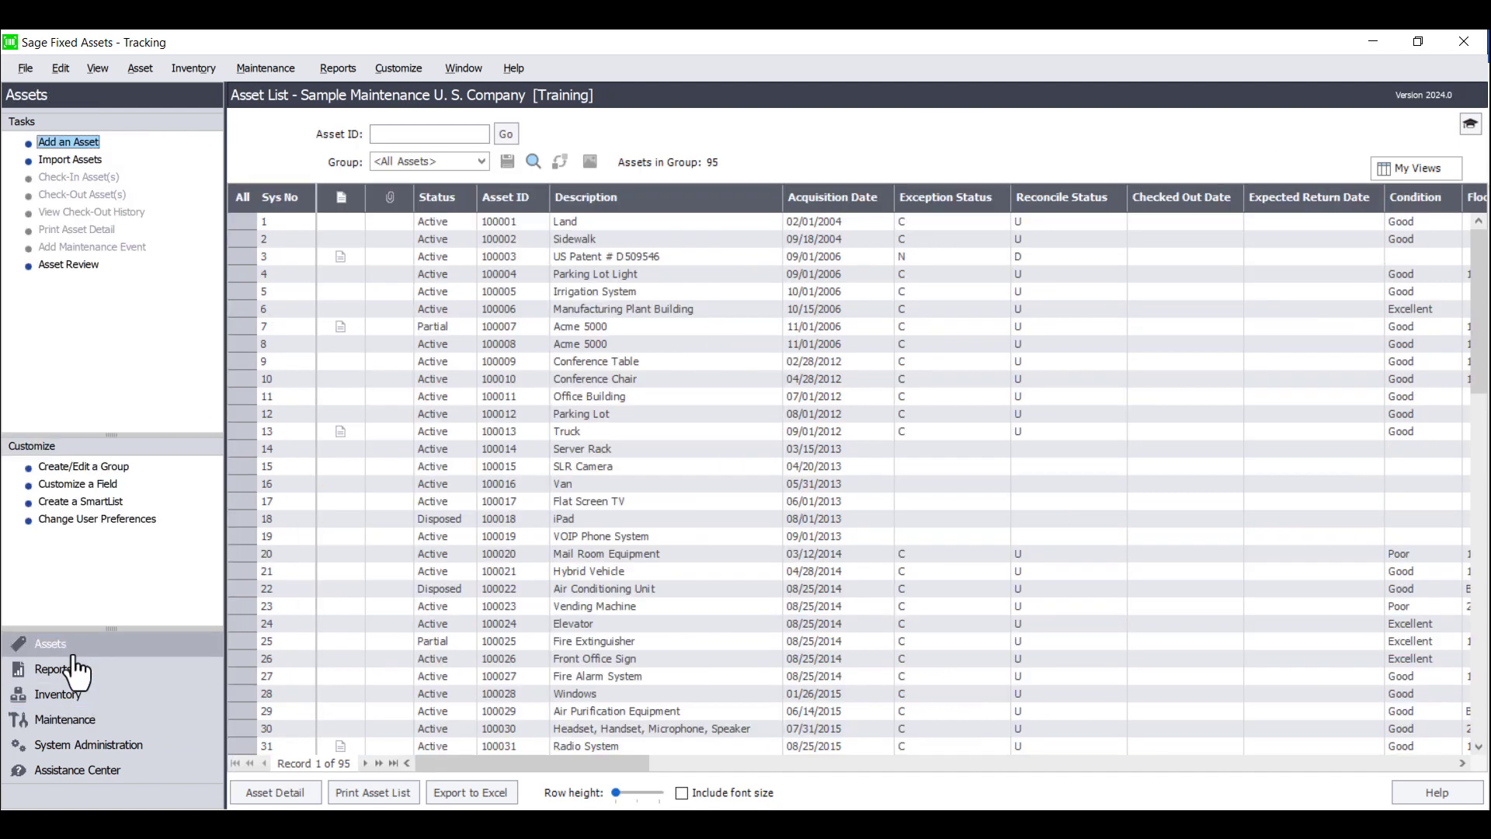
pyautogui.click(245, 329)
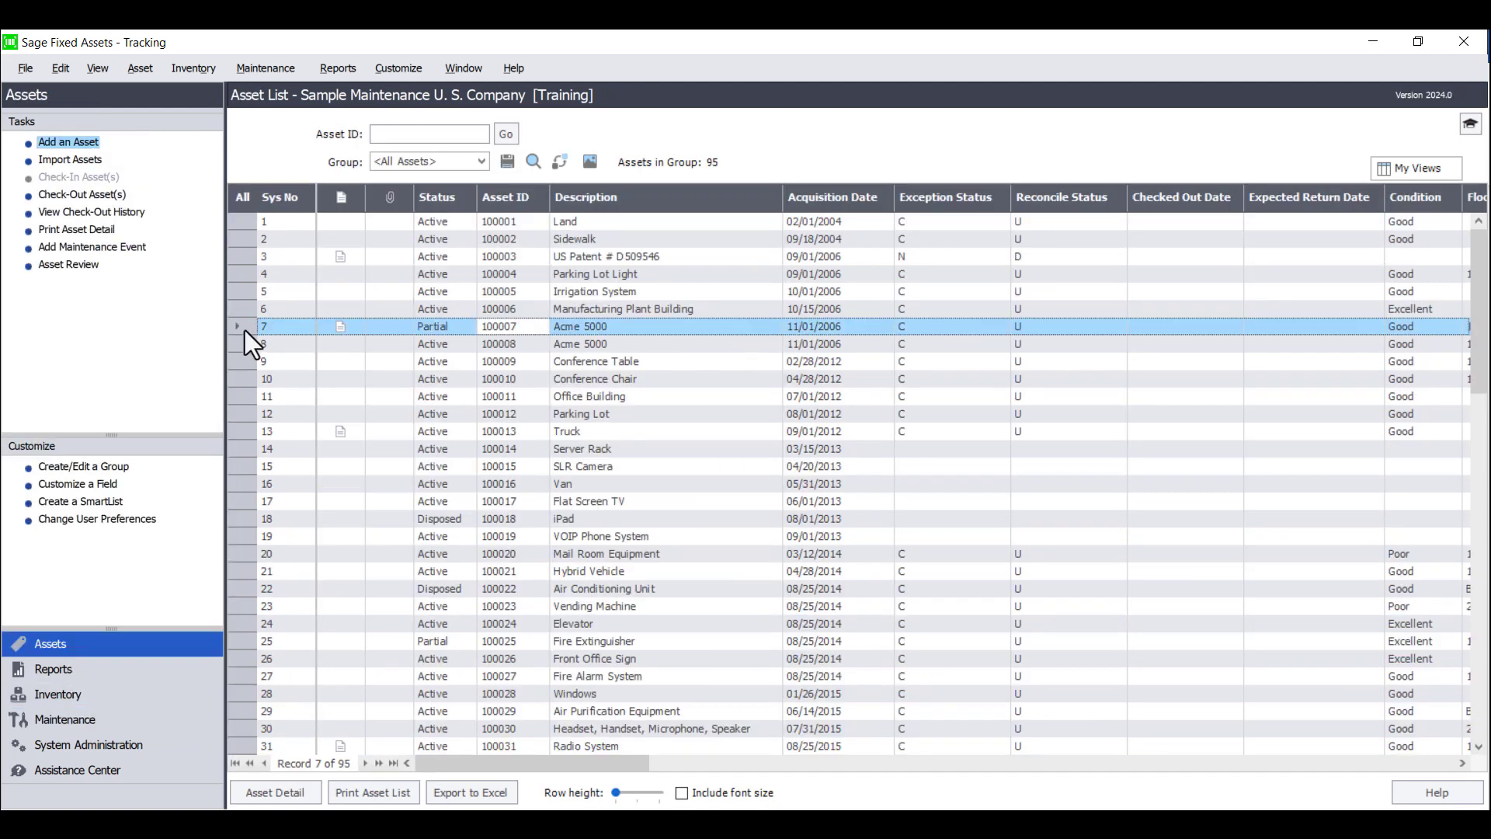
pyautogui.keyDown('ctrl'); pyautogui.click(240, 345); pyautogui.keyUp('ctrl')
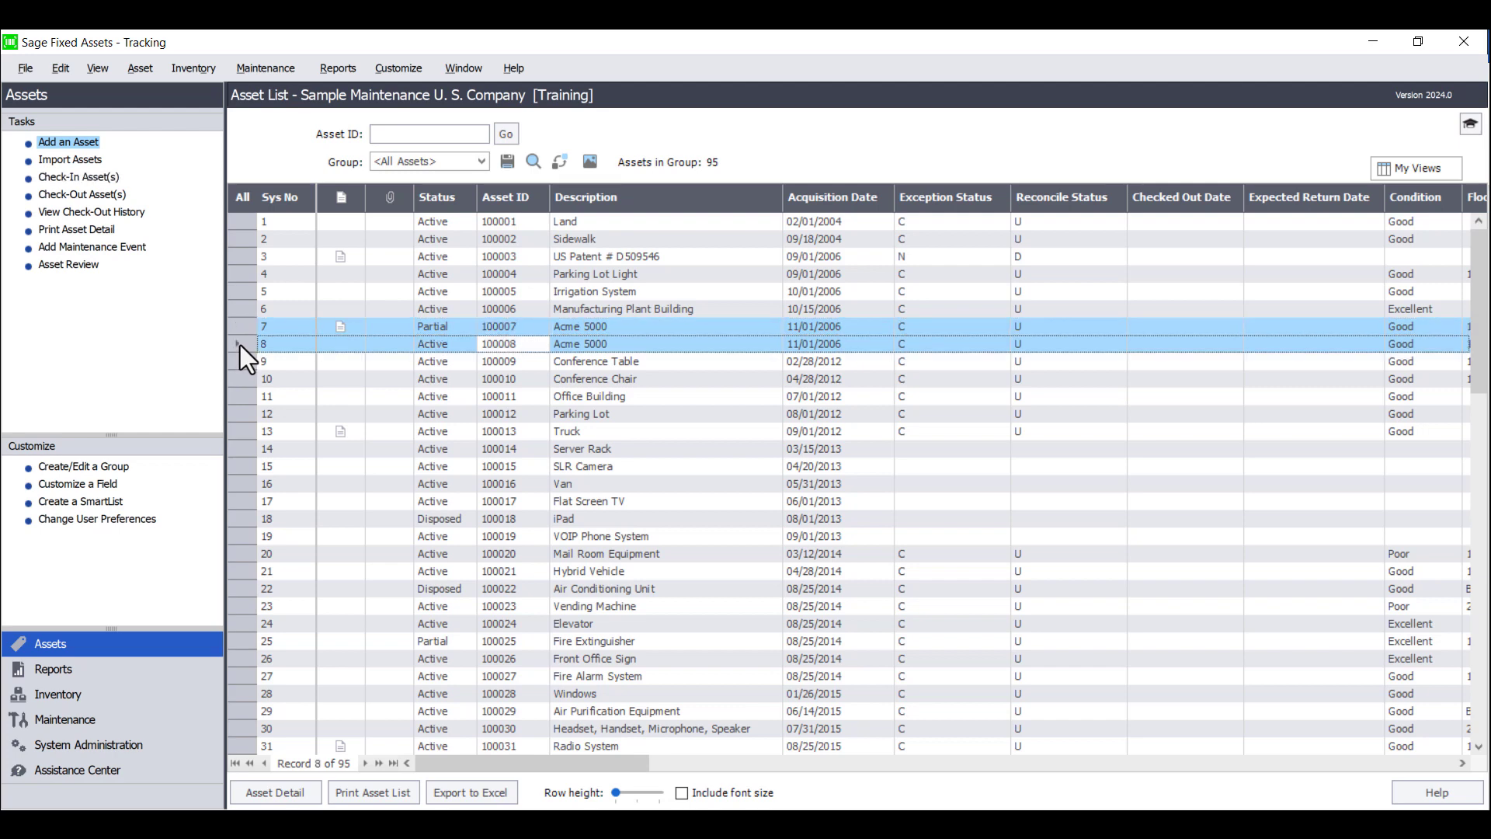
pyautogui.click(94, 247)
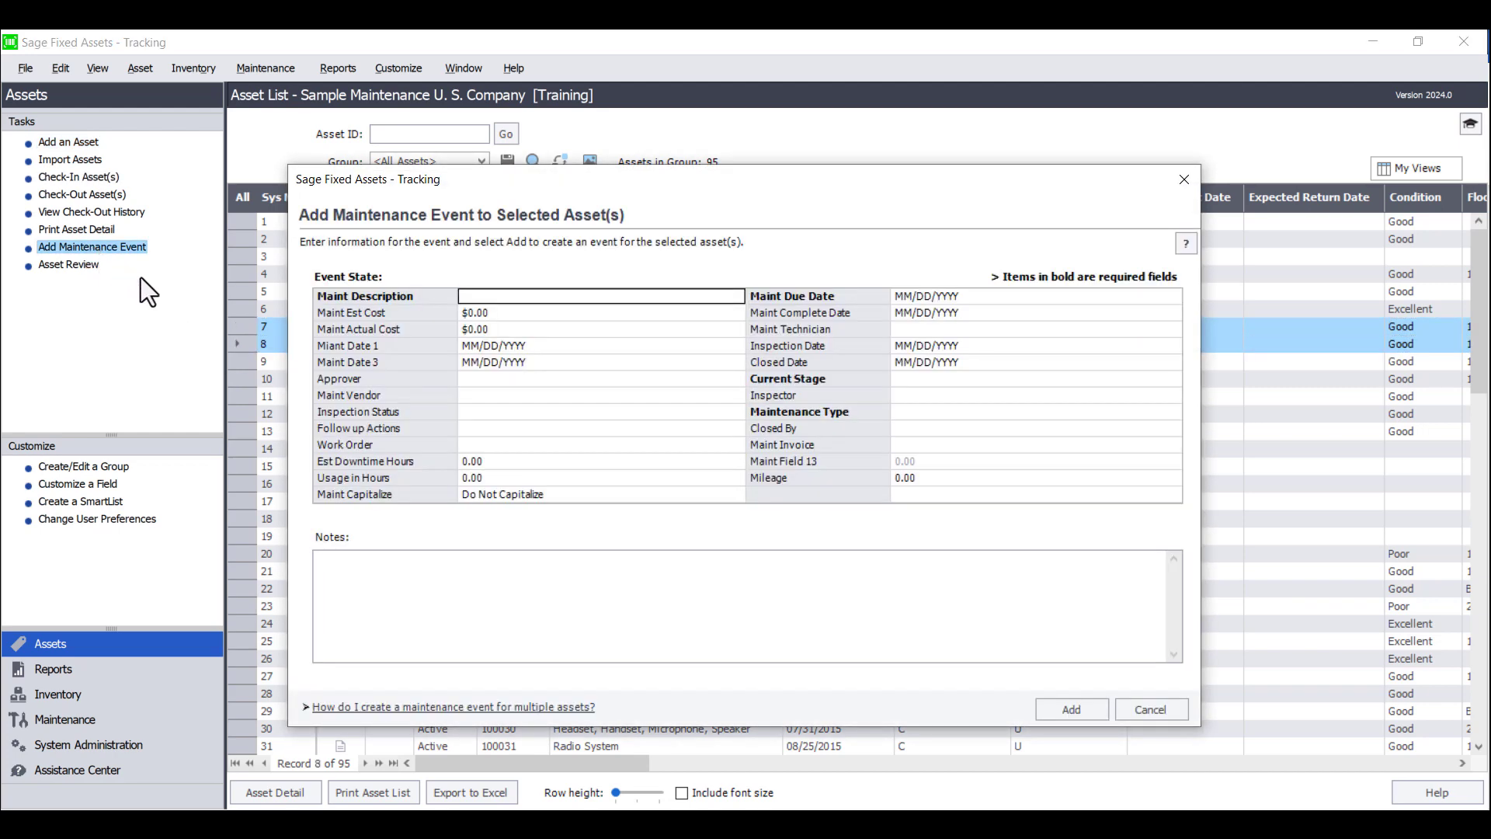
pyautogui.click(1087, 706)
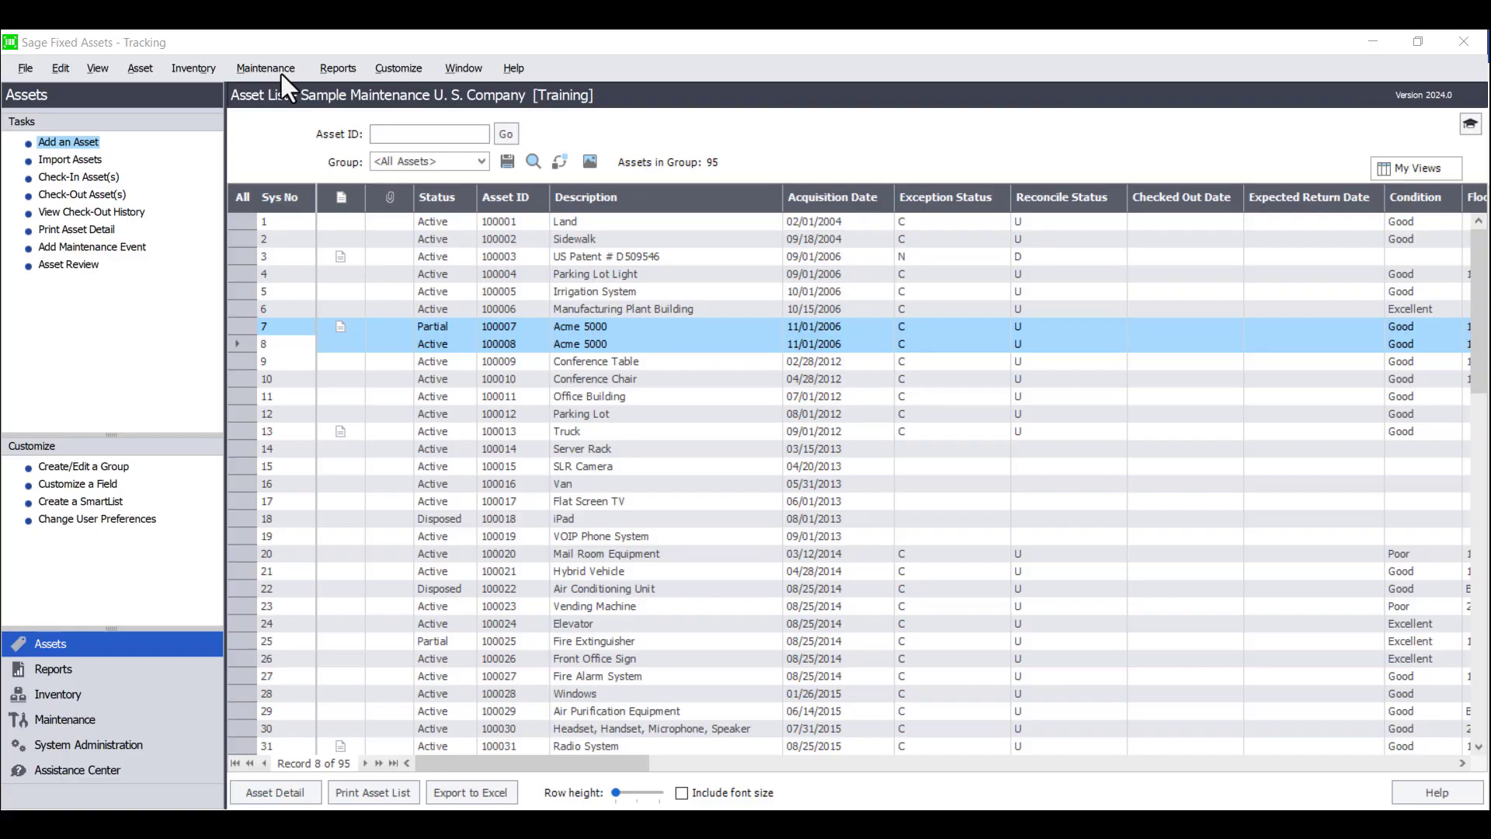
pyautogui.click(282, 73)
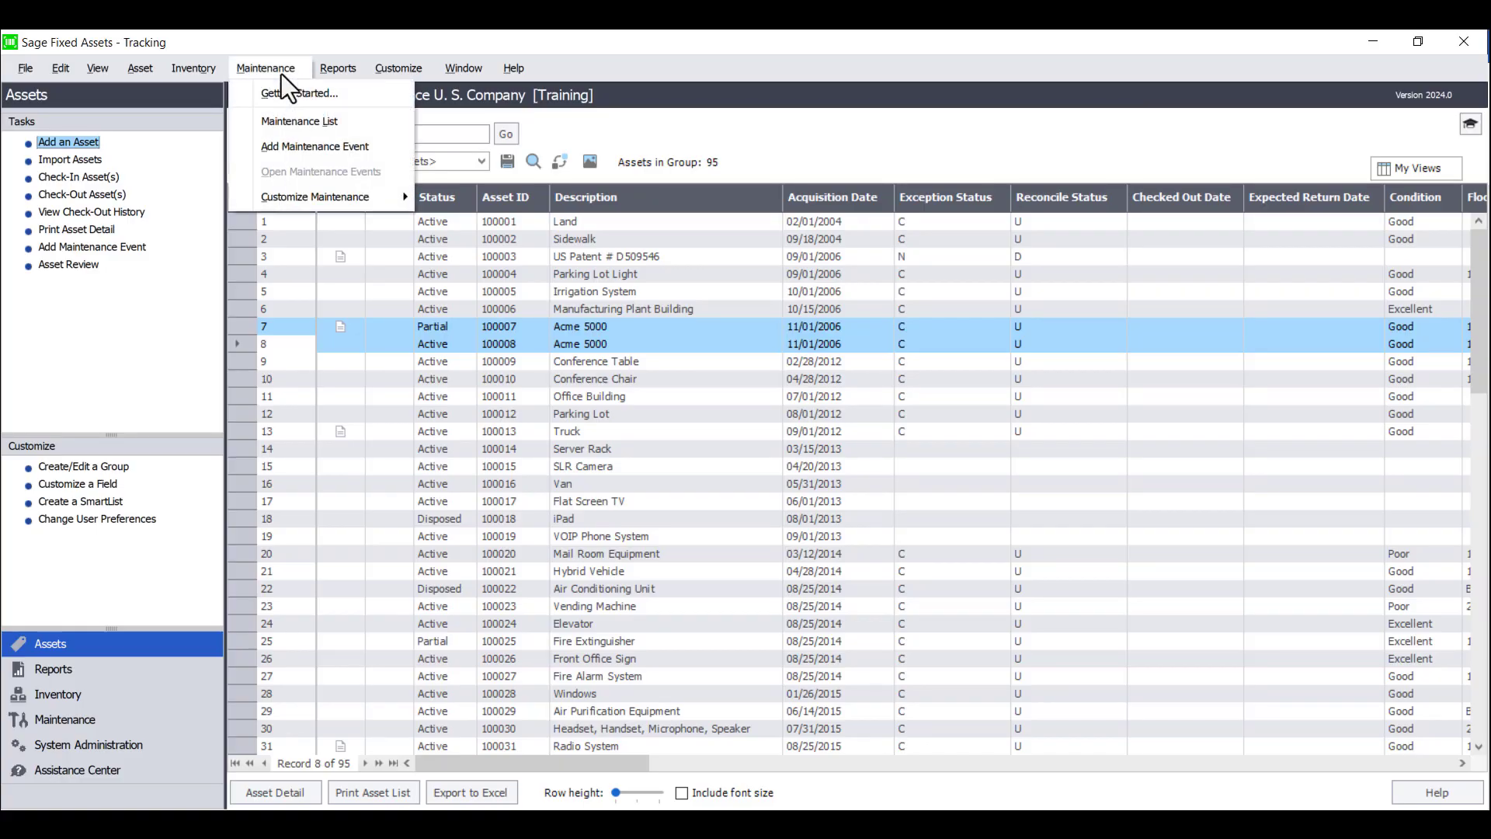
pyautogui.click(283, 146)
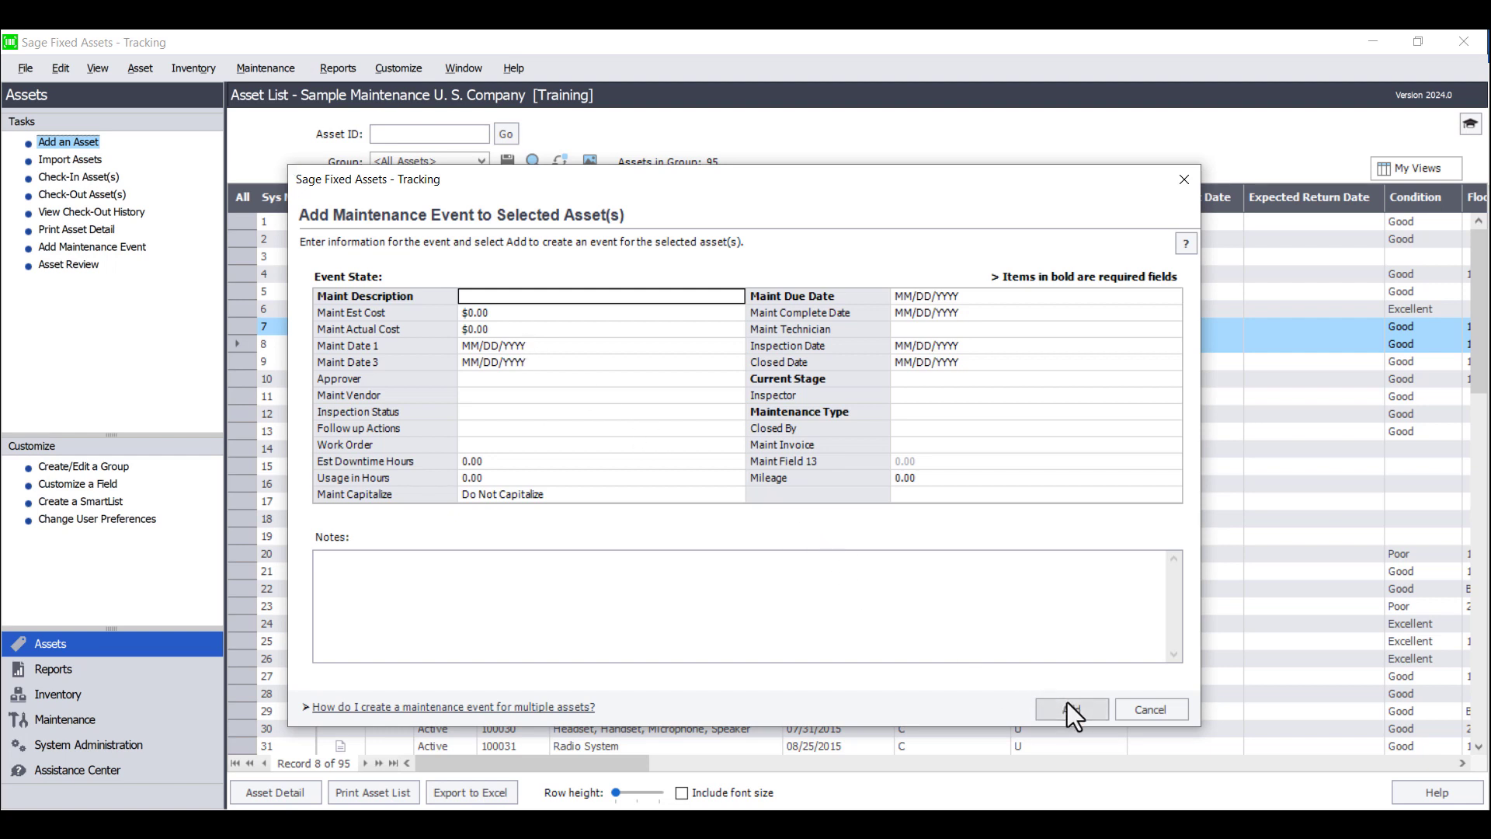
pyautogui.click(1184, 181)
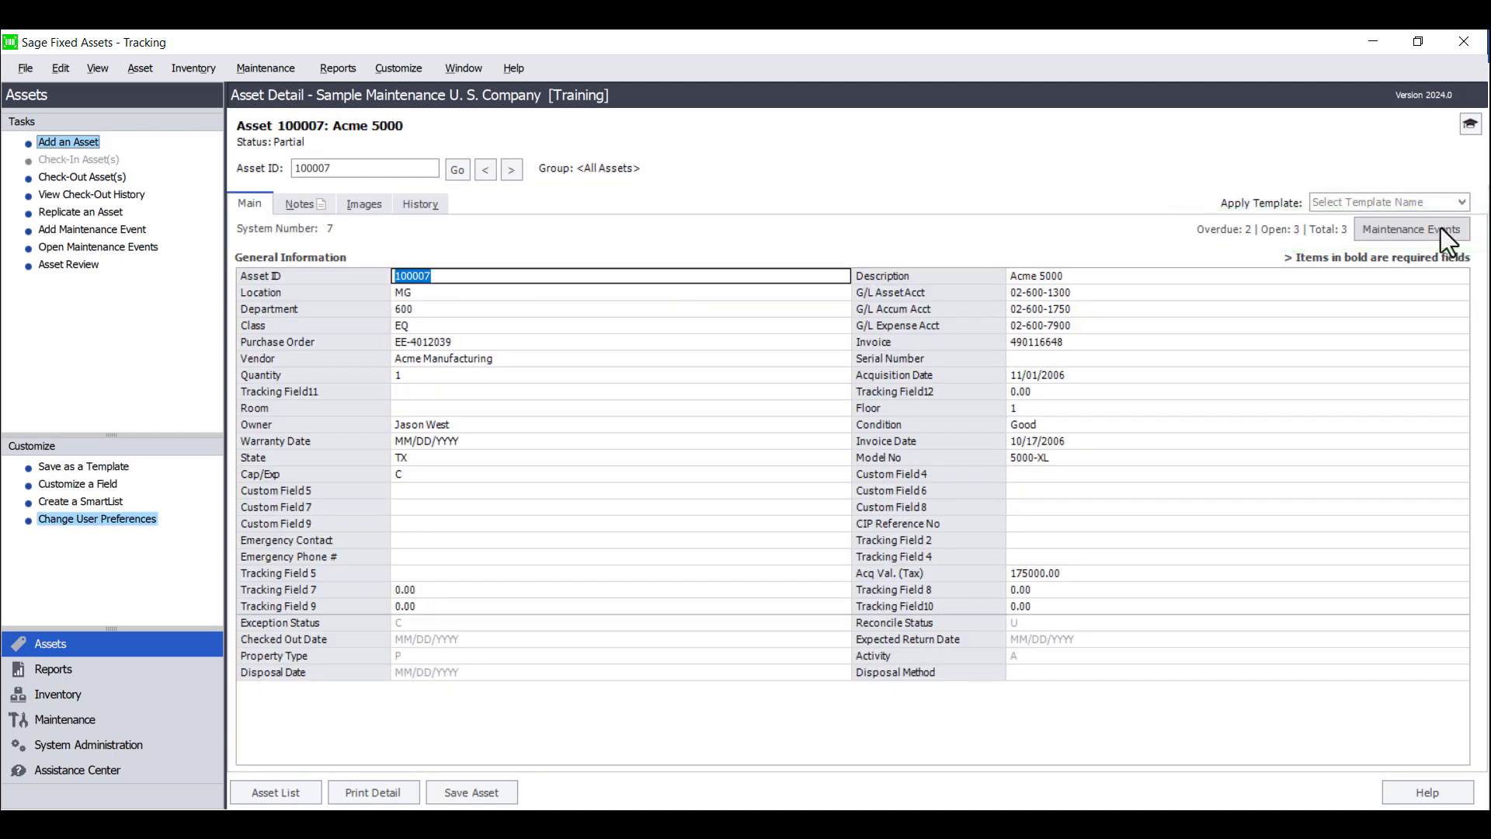
# - List Acme 5000's maintenance events and inspect event 7-3's $1,205.09 actual cost without saving
pyautogui.click(1442, 226)
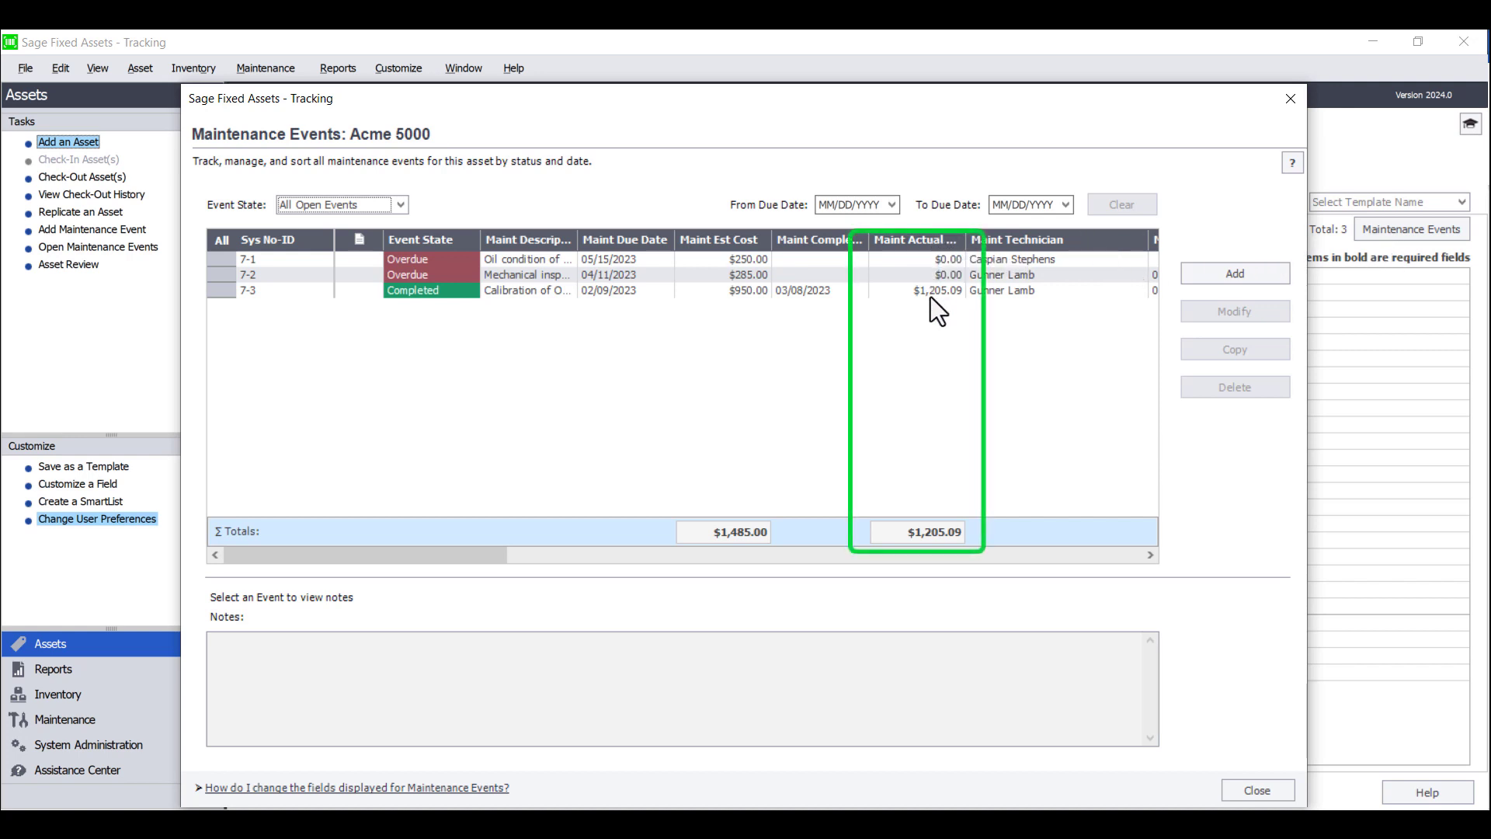
pyautogui.click(429, 293)
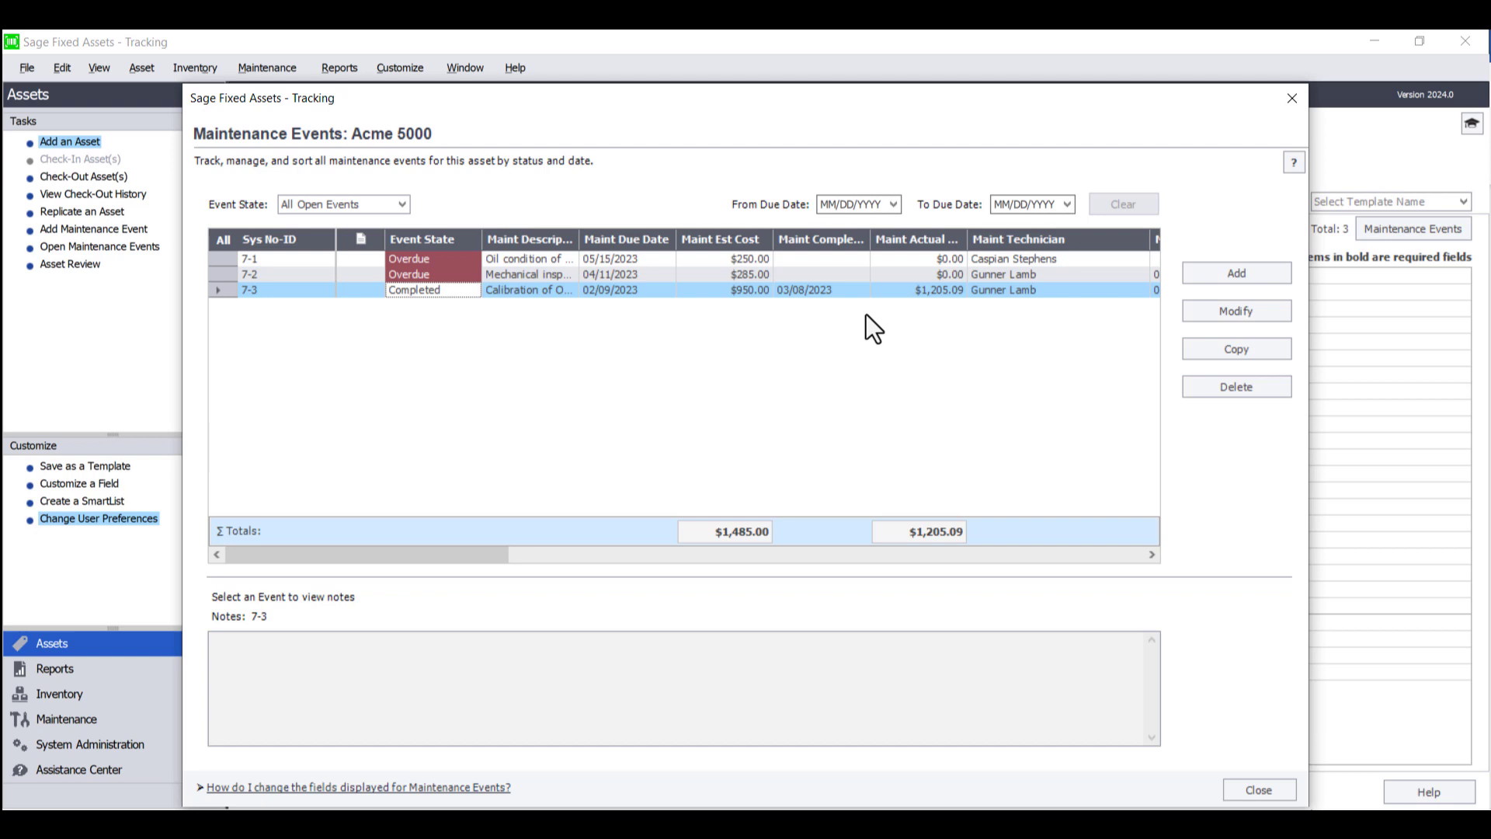
pyautogui.click(1218, 310)
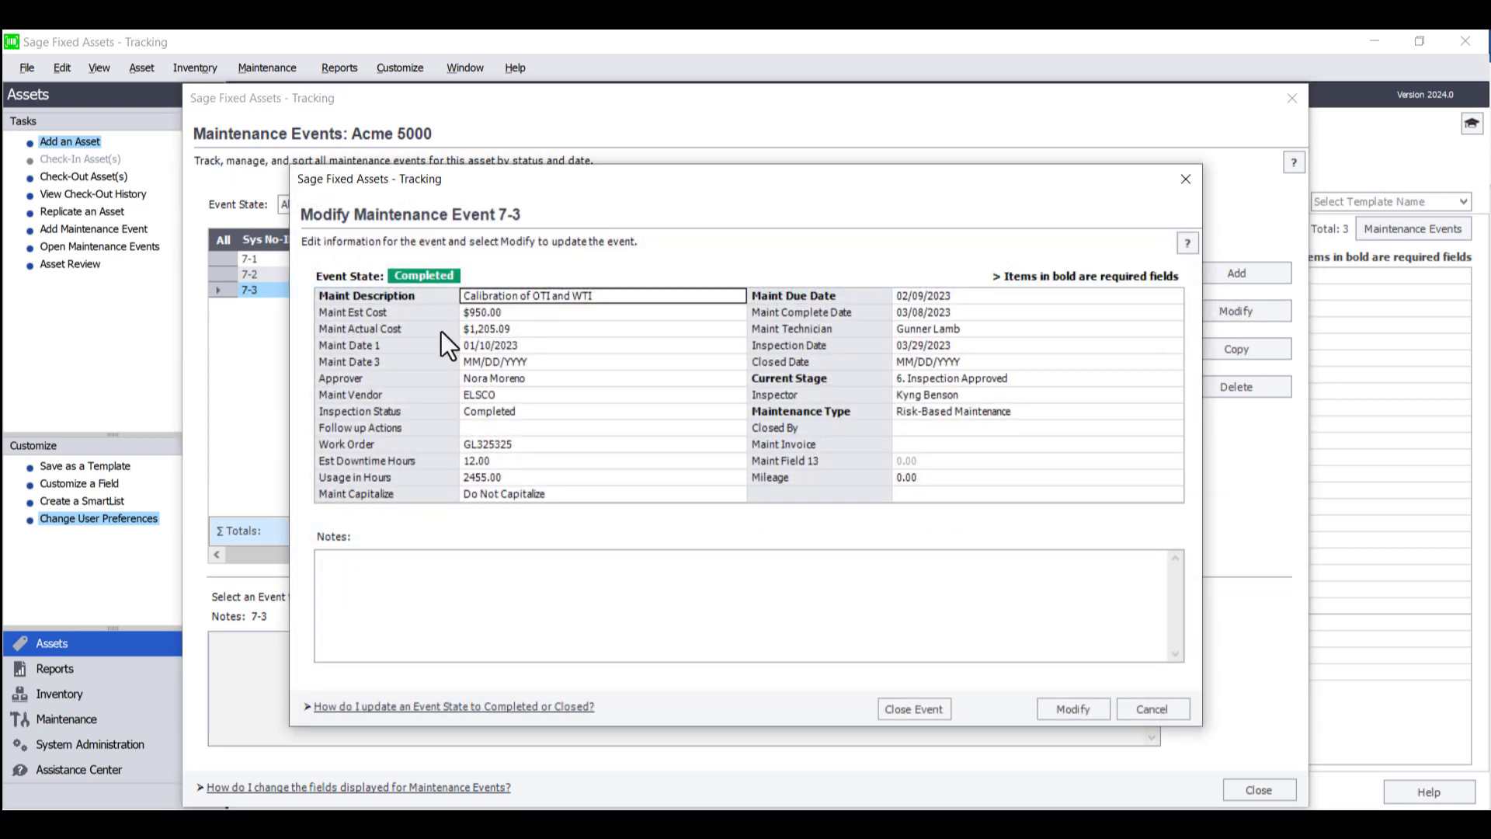
pyautogui.click(510, 329)
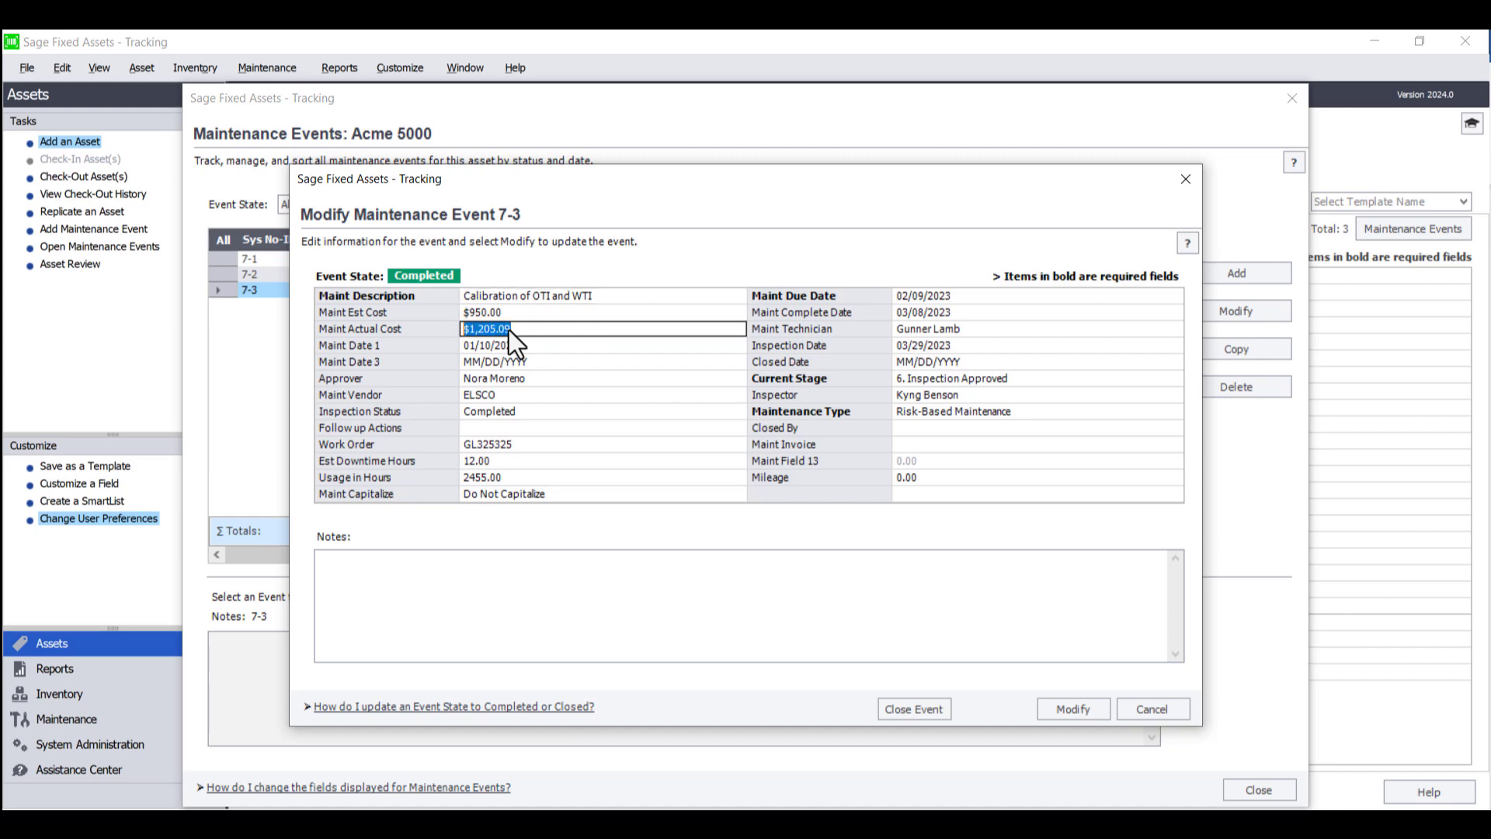
pyautogui.click(1153, 710)
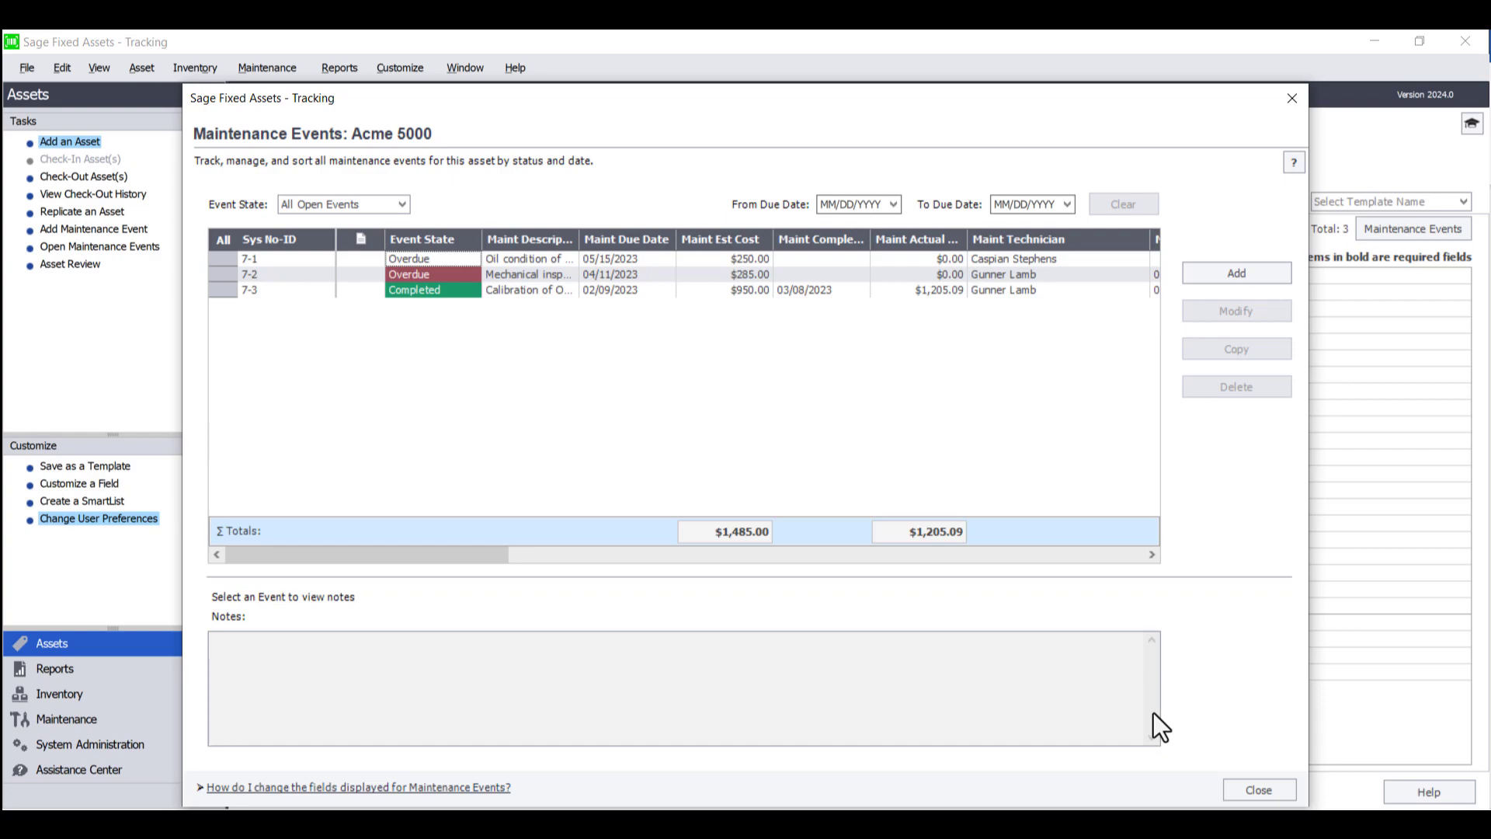
# - Close Acme 5000's maintenance events window, returning to asset 100007's detail record
pyautogui.click(1280, 796)
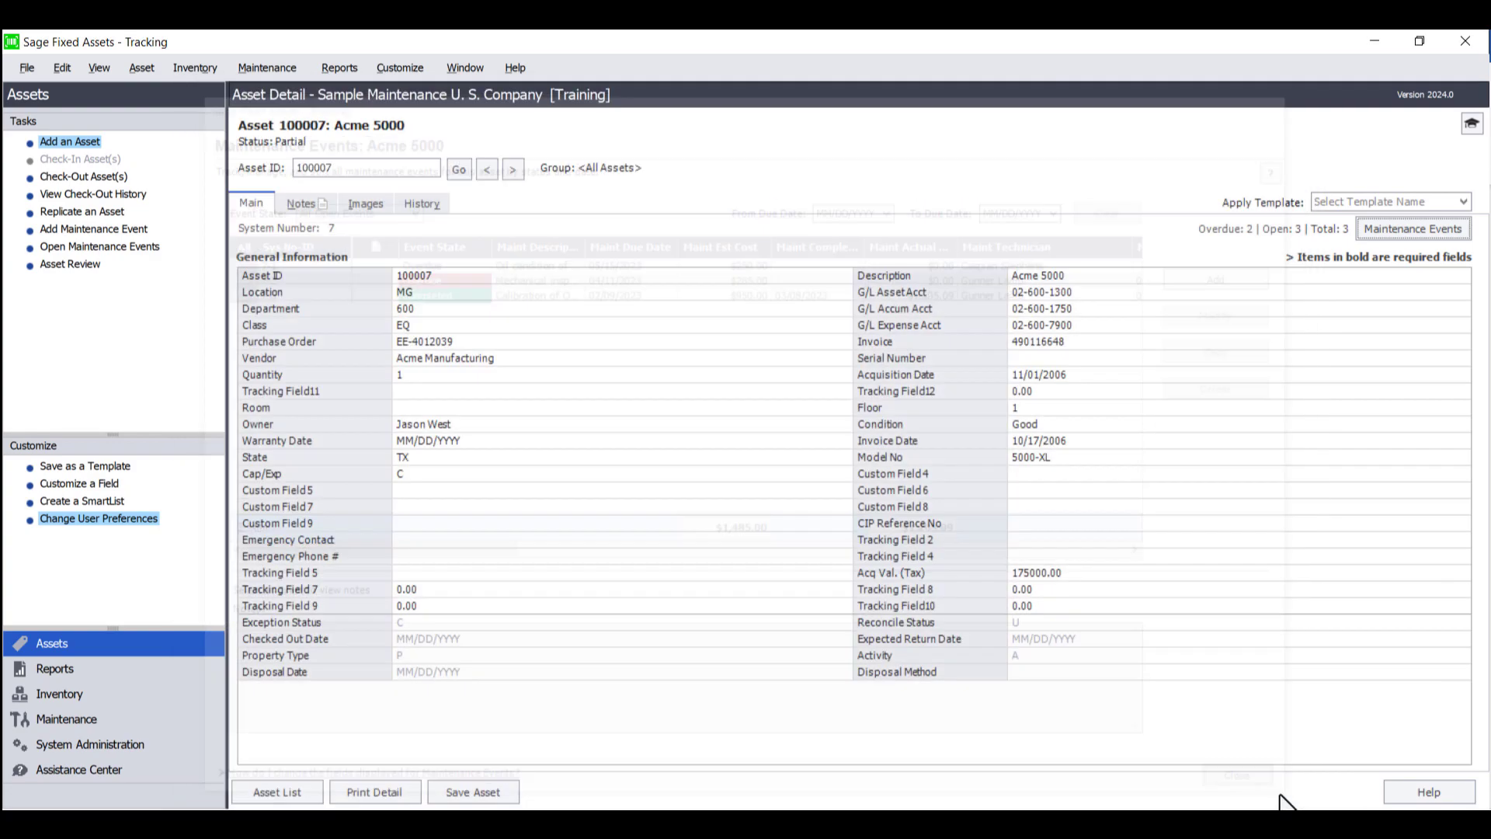